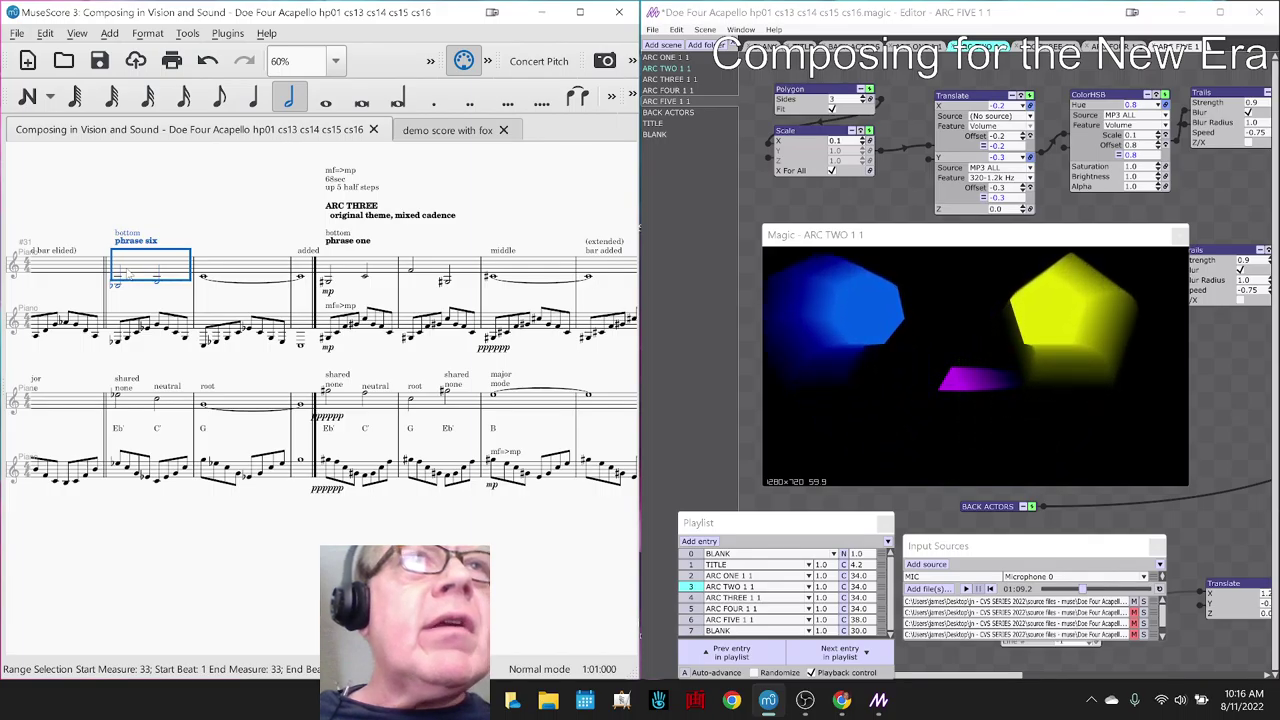
Step: Play the Doe Four score through the ARC THREE passage, then stop playback
{"action": "left_click", "coordinate": [140, 195]}
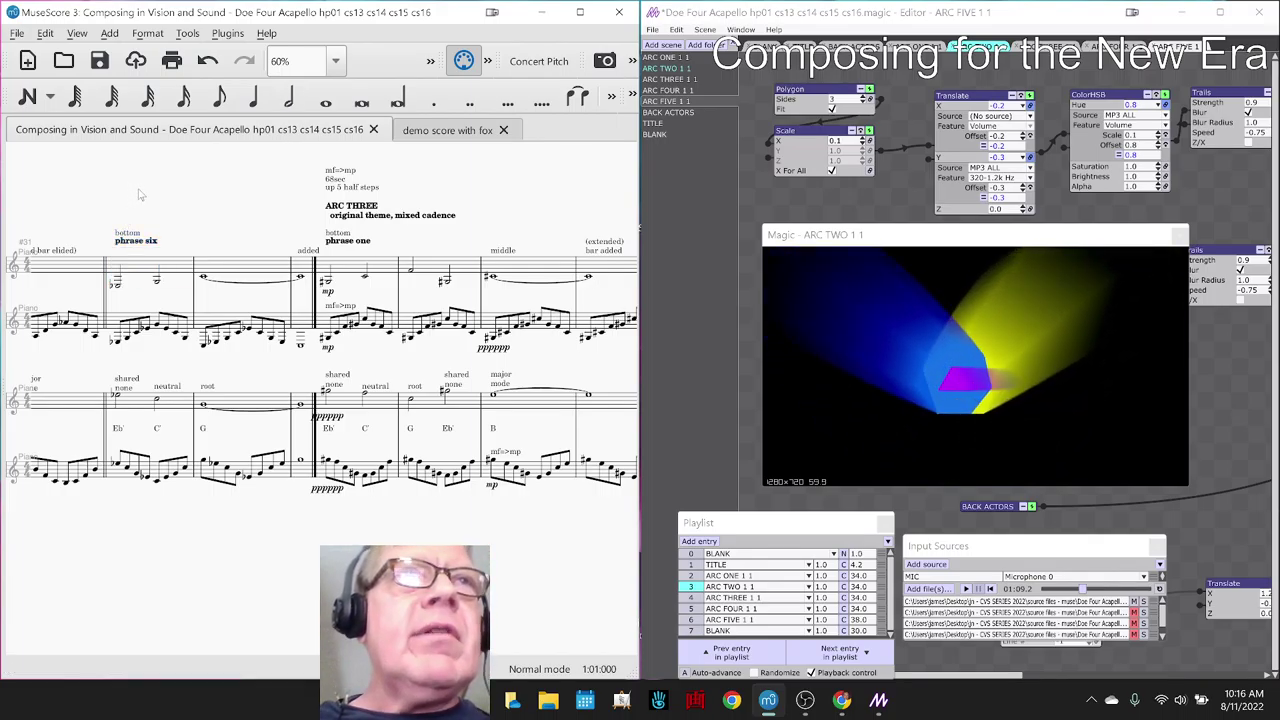
{"action": "key", "text": "space"}
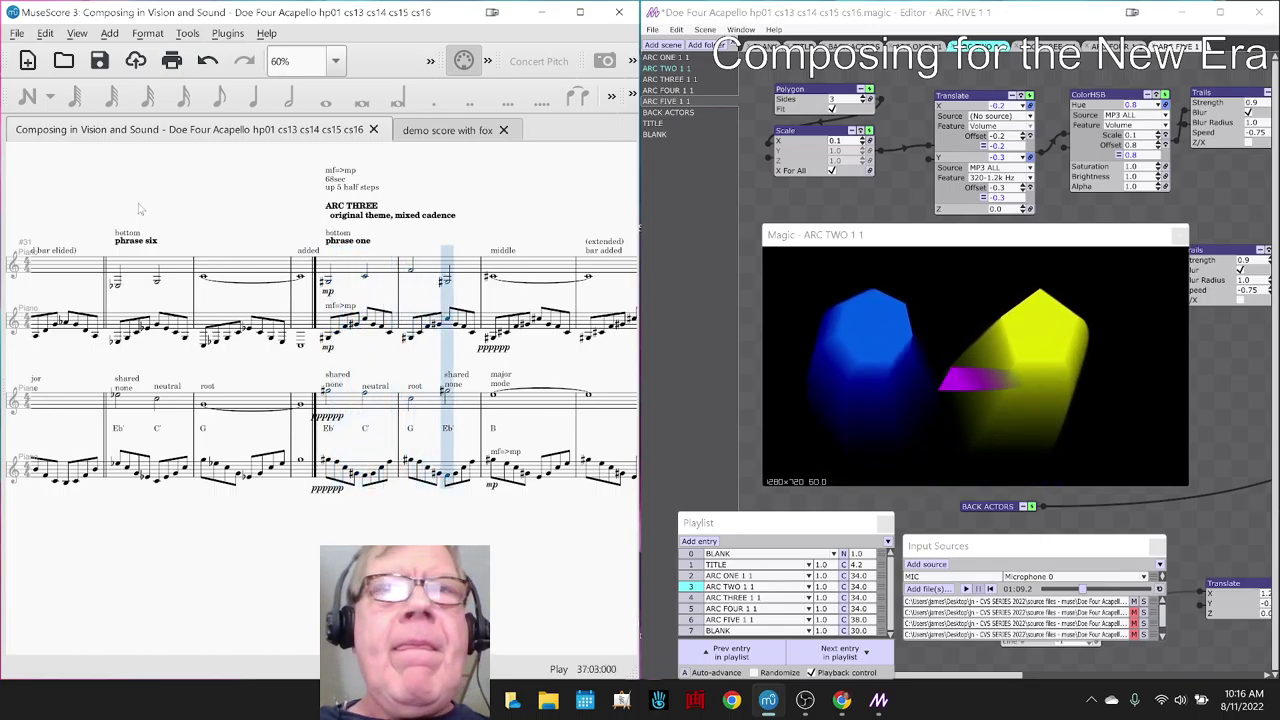
{"action": "left_click", "coordinate": [463, 61]}
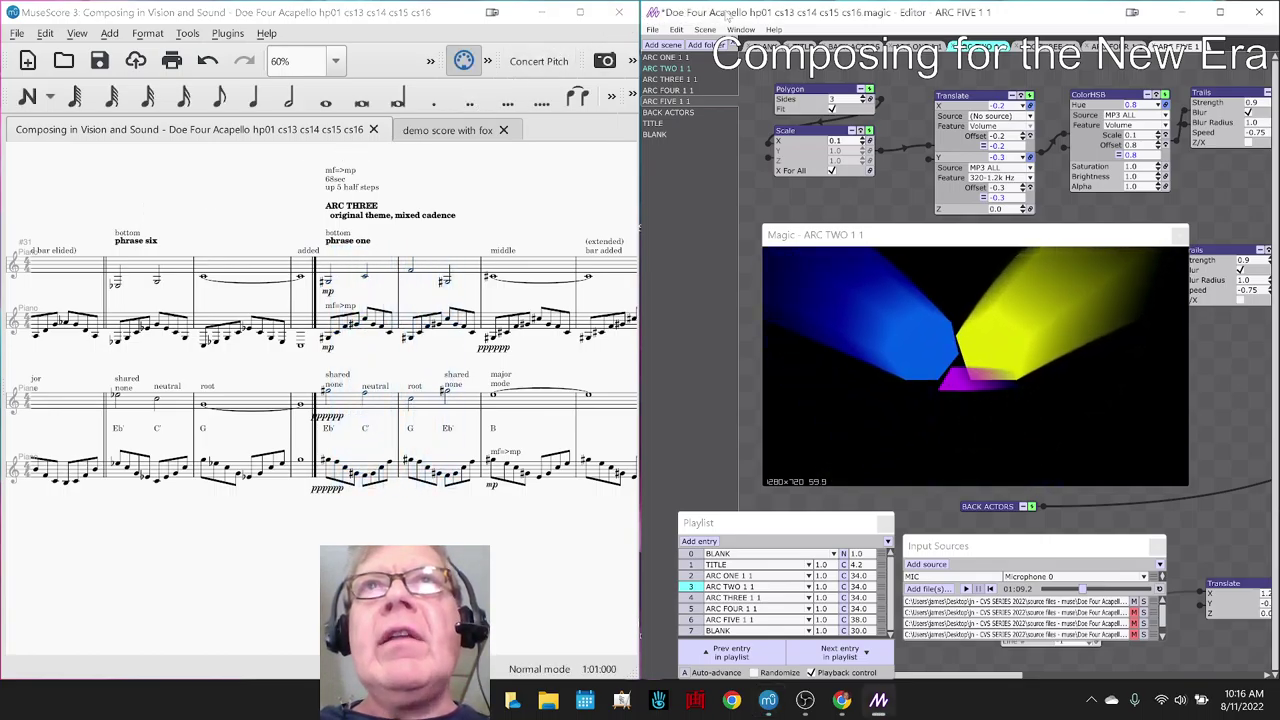
Step: Bring the Magic editor forward, then briefly show and hide the OBS window
{"action": "left_click", "coordinate": [727, 14]}
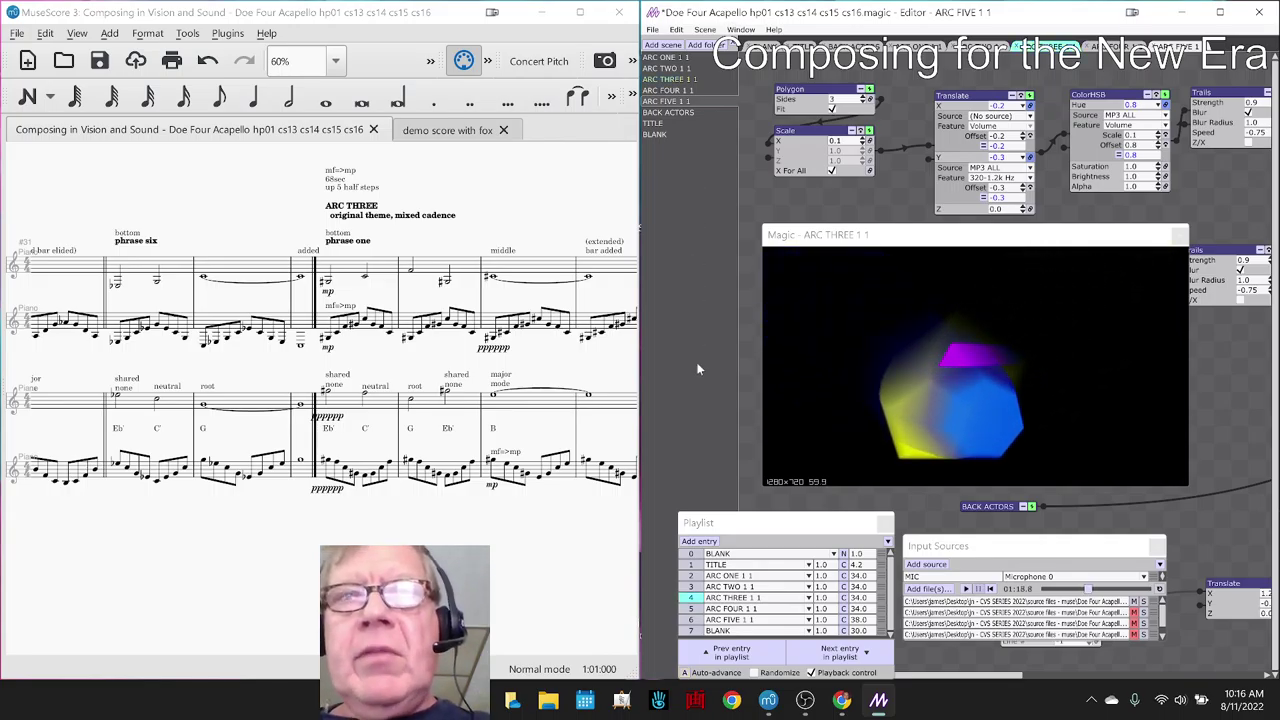
{"action": "left_click", "coordinate": [806, 700]}
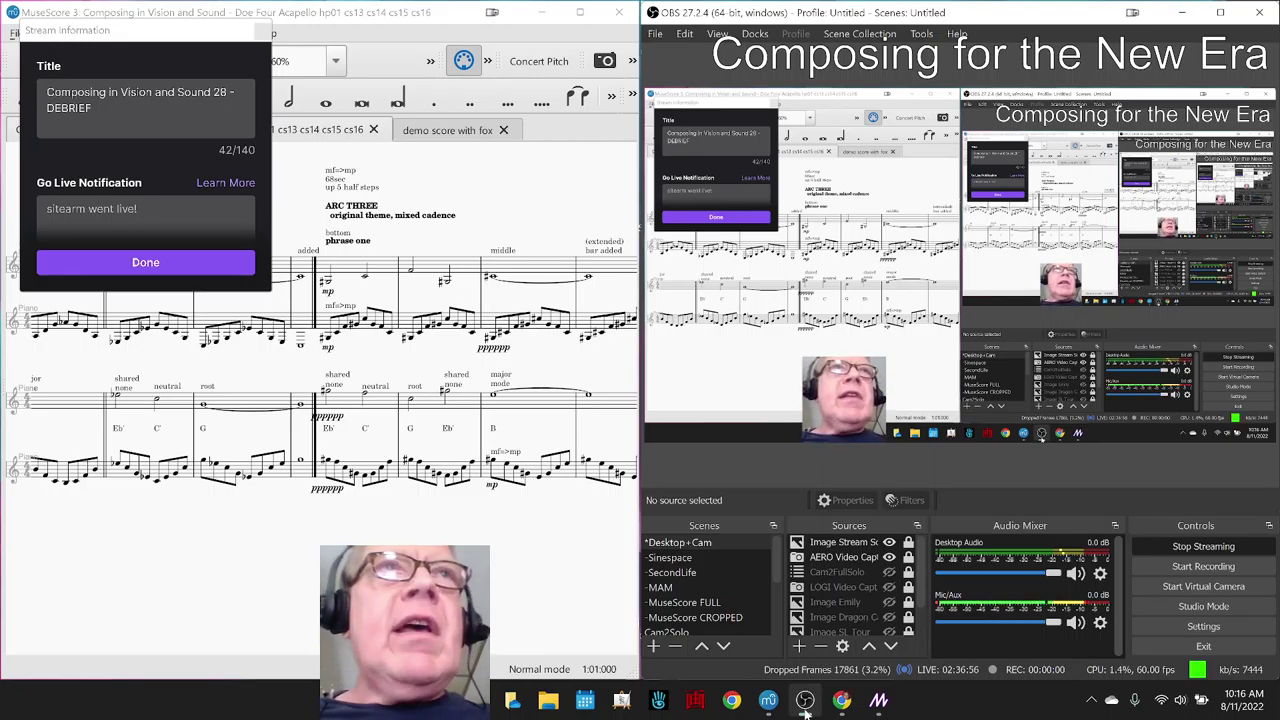
{"action": "left_click", "coordinate": [806, 700]}
Step: Open the Google Sheets debrief and select the reflection note in cell H17
{"action": "mouse_move", "coordinate": [841, 700]}
{"action": "left_click", "coordinate": [829, 660]}
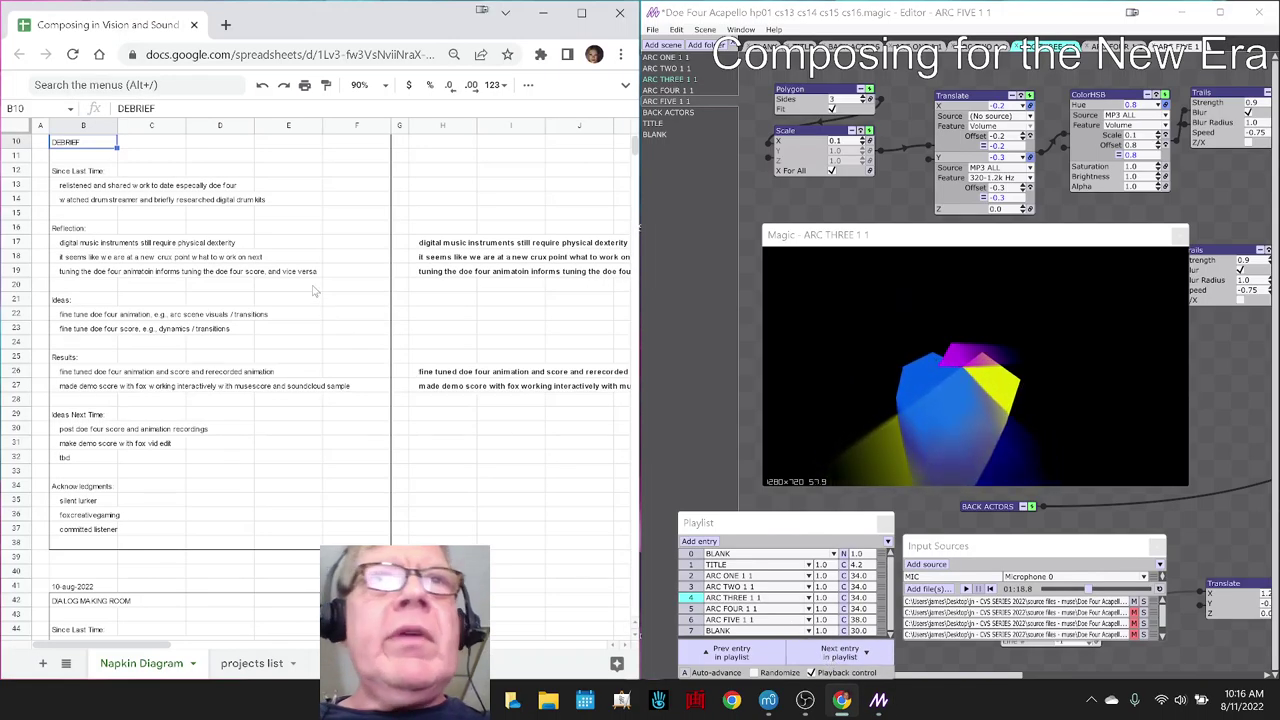
{"action": "left_click", "coordinate": [435, 242]}
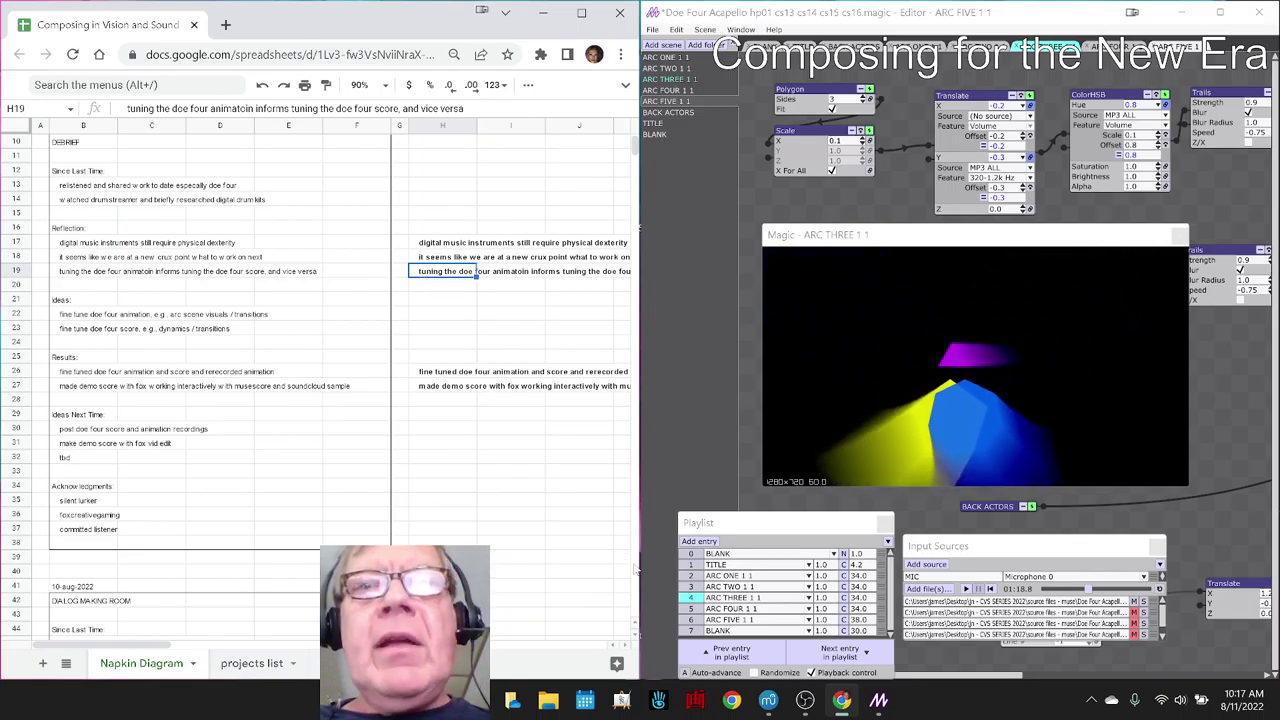
Step: Read the results note in cell H26, then return to the MuseScore score
{"action": "left_click", "coordinate": [771, 706]}
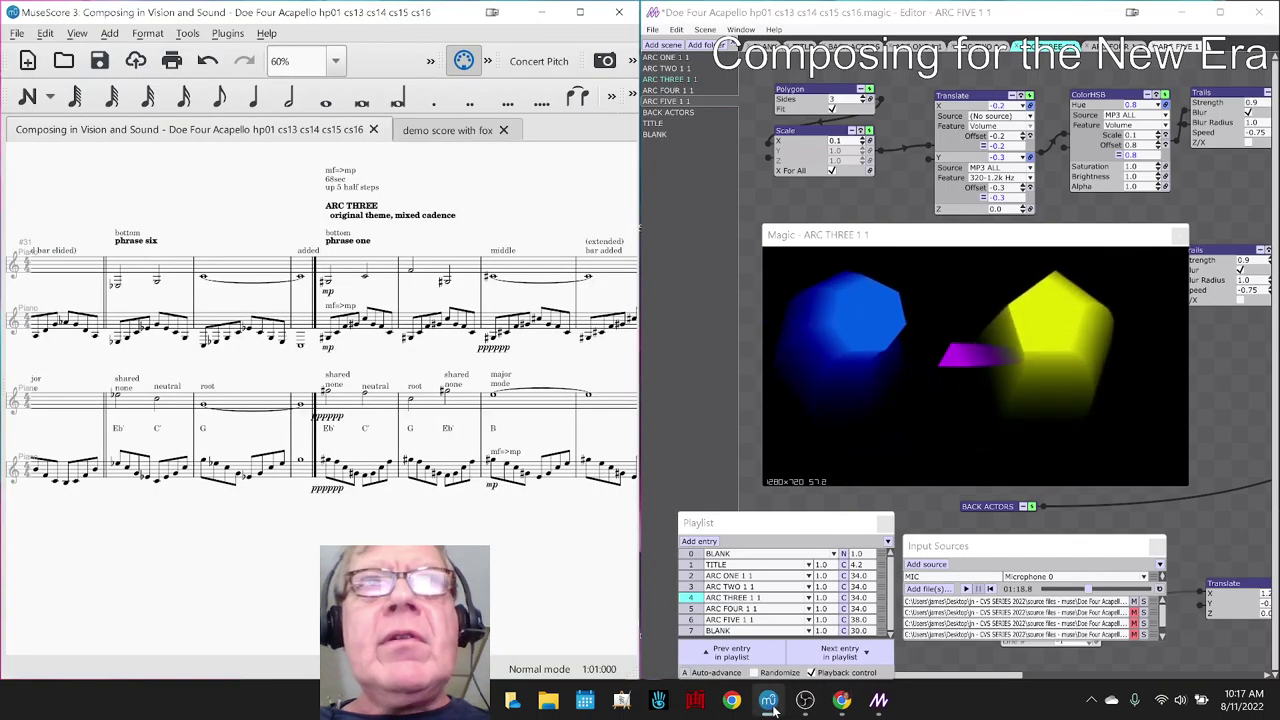
{"action": "left_click", "coordinate": [770, 704]}
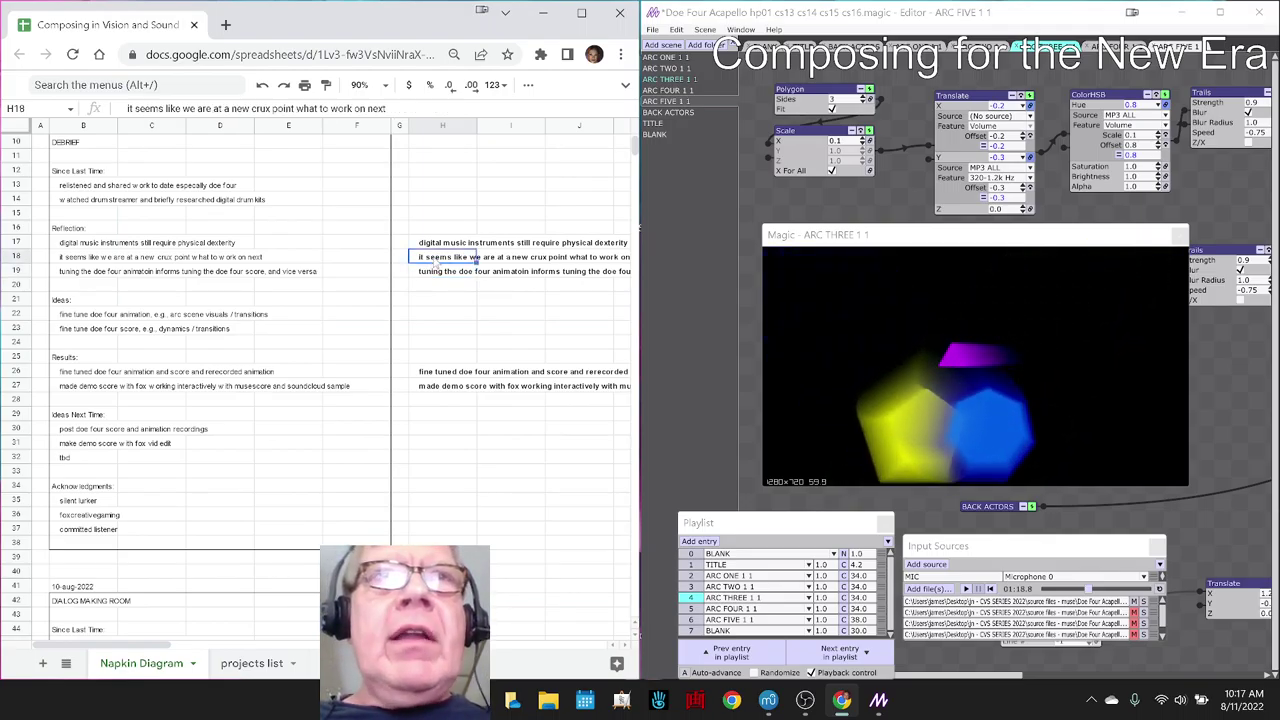
{"action": "left_click", "coordinate": [432, 376]}
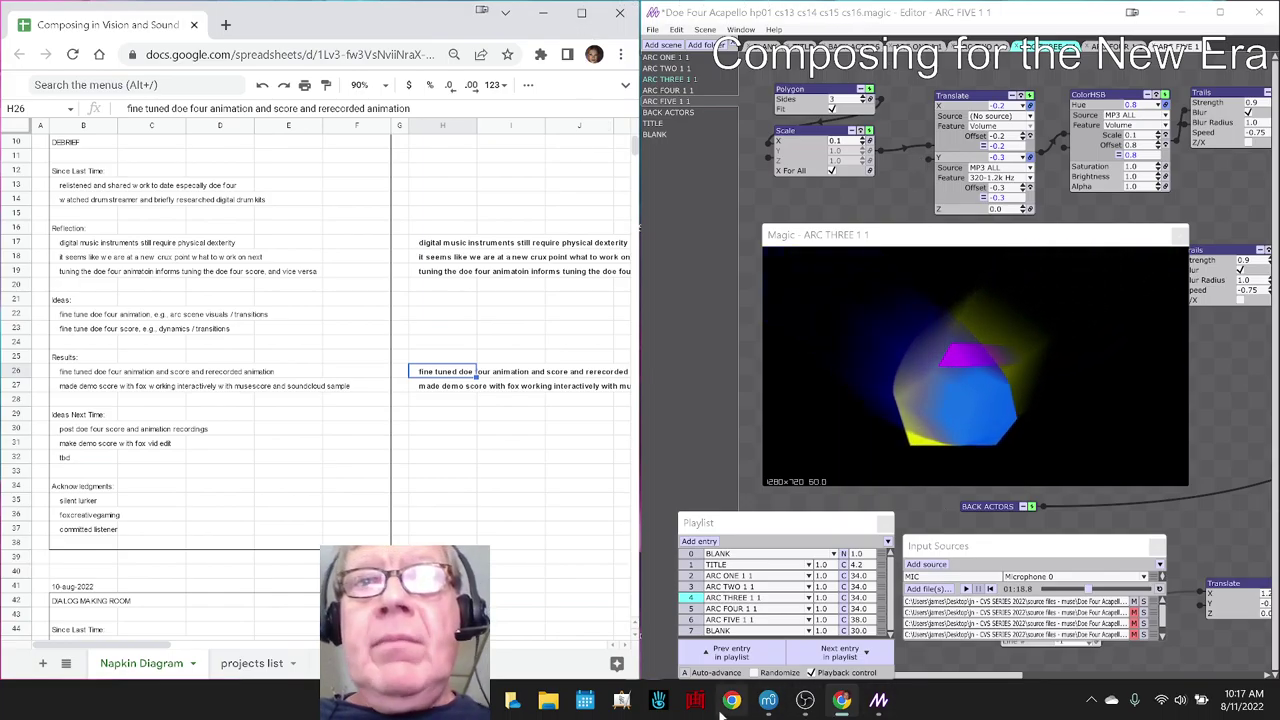
{"action": "left_click", "coordinate": [767, 702]}
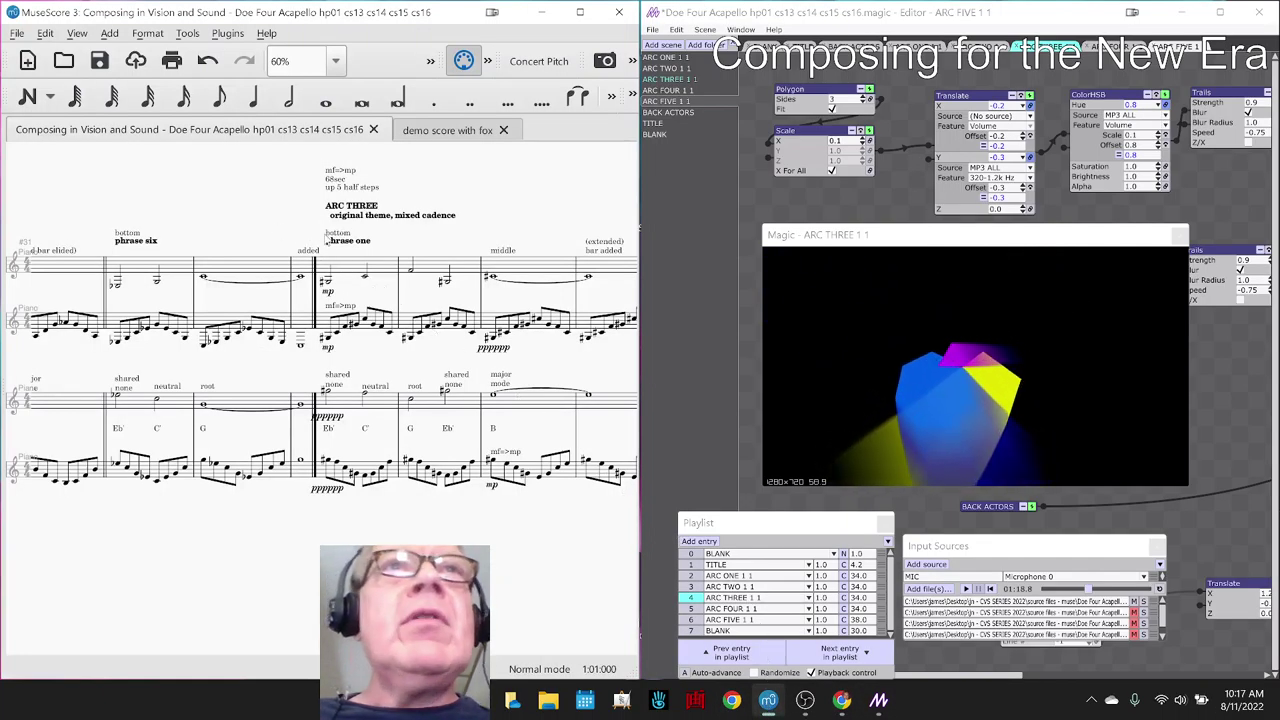
{"action": "left_click", "coordinate": [440, 130]}
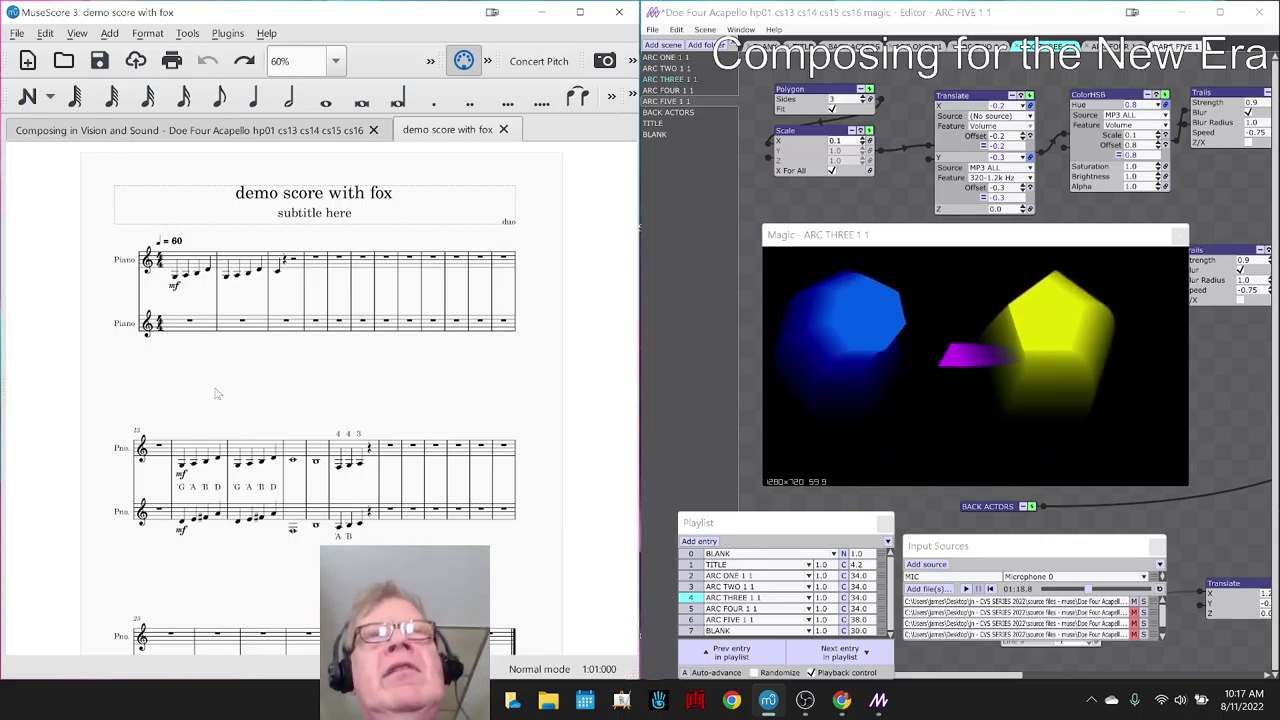
{"action": "left_click", "coordinate": [546, 15]}
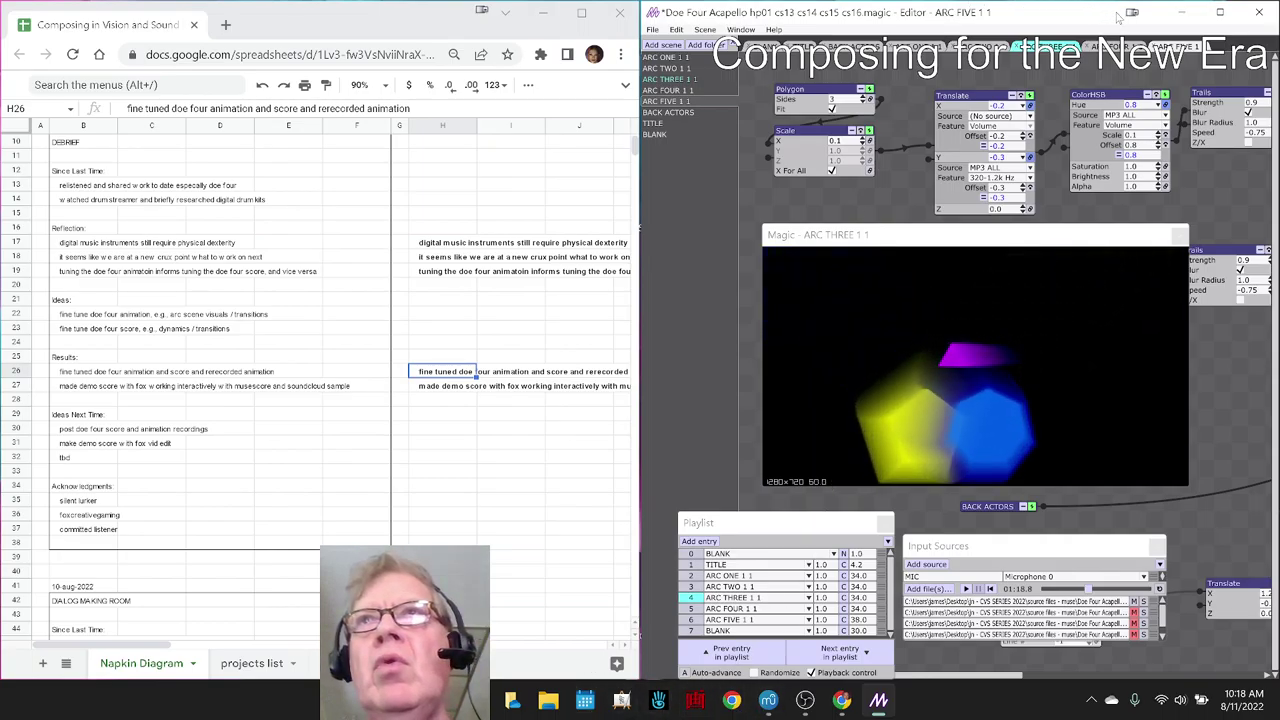
{"action": "mouse_move", "coordinate": [1221, 13]}
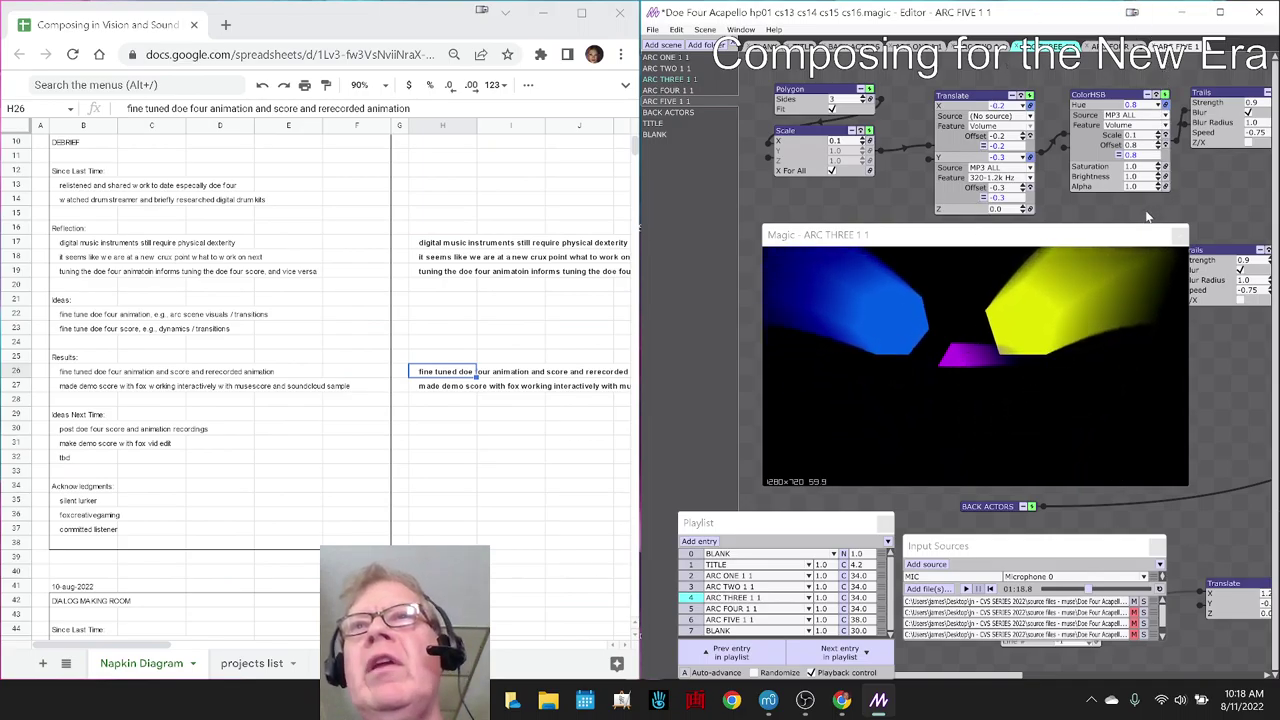
{"action": "left_click", "coordinate": [768, 700]}
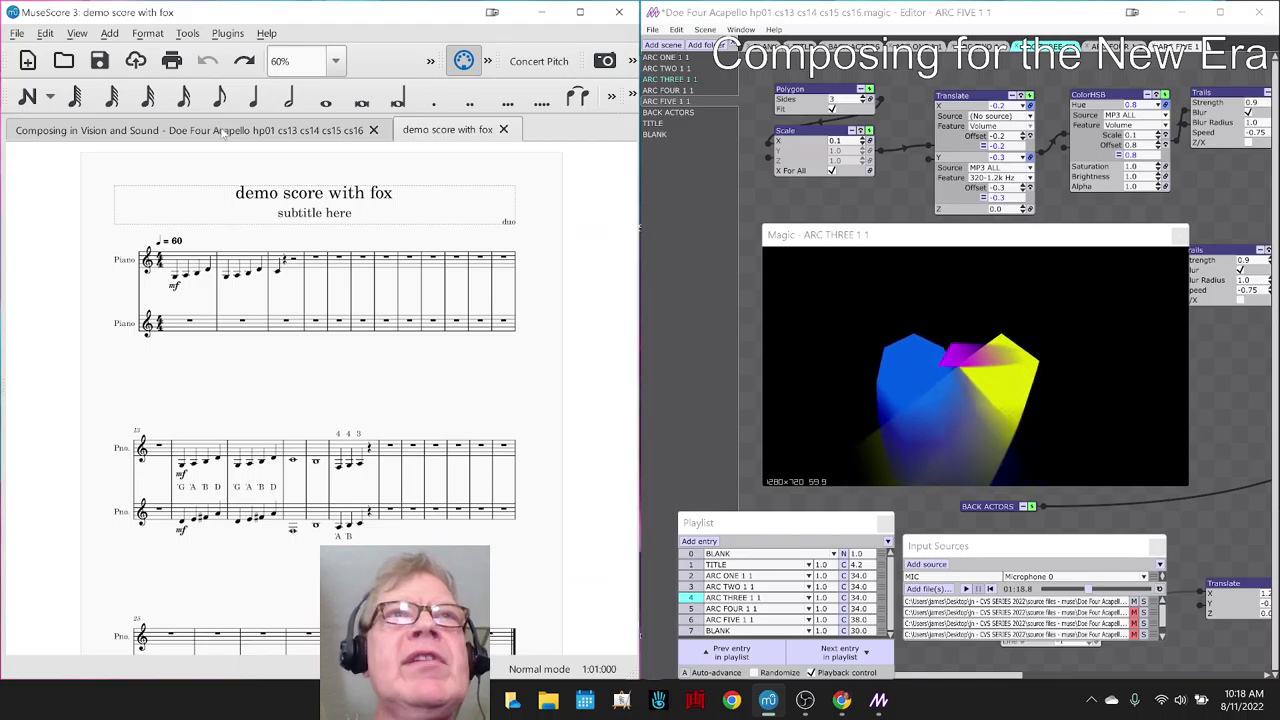
{"action": "key", "text": "ctrl+Tab"}
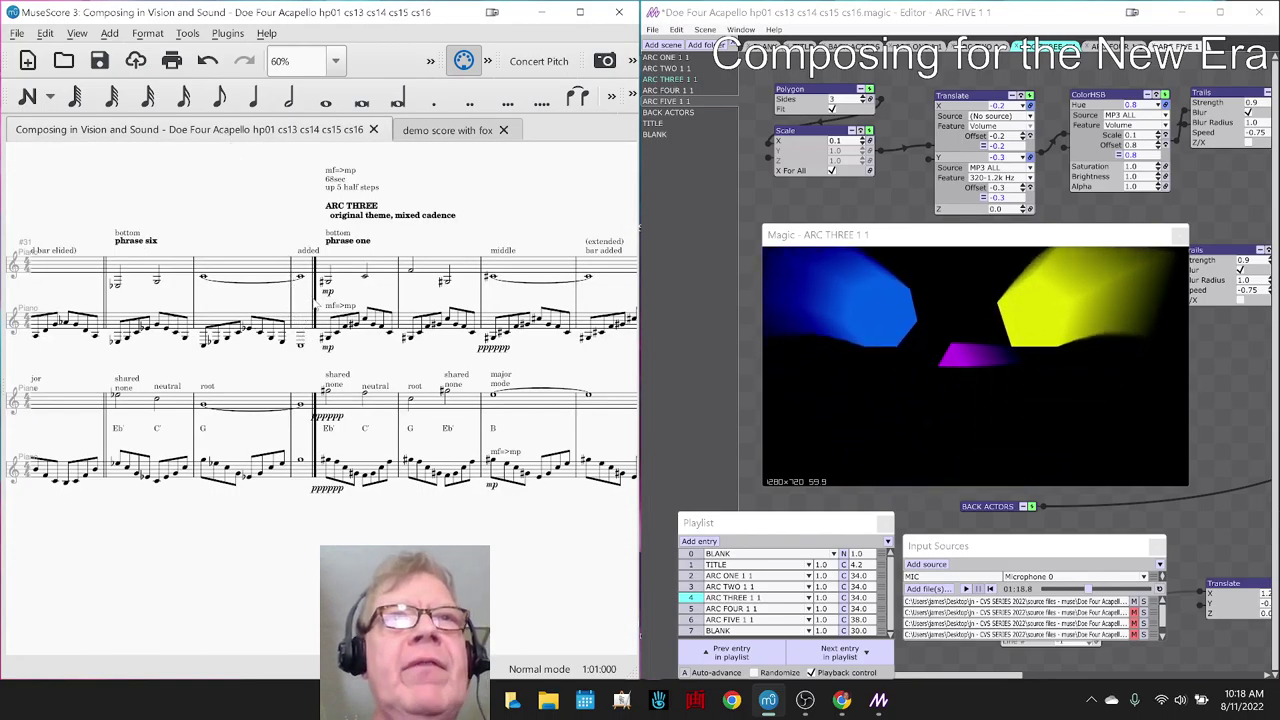
Step: Select the mp dynamic in measure 36 and scroll through ARC FOUR to ARC FIVE
{"action": "left_click", "coordinate": [326, 292]}
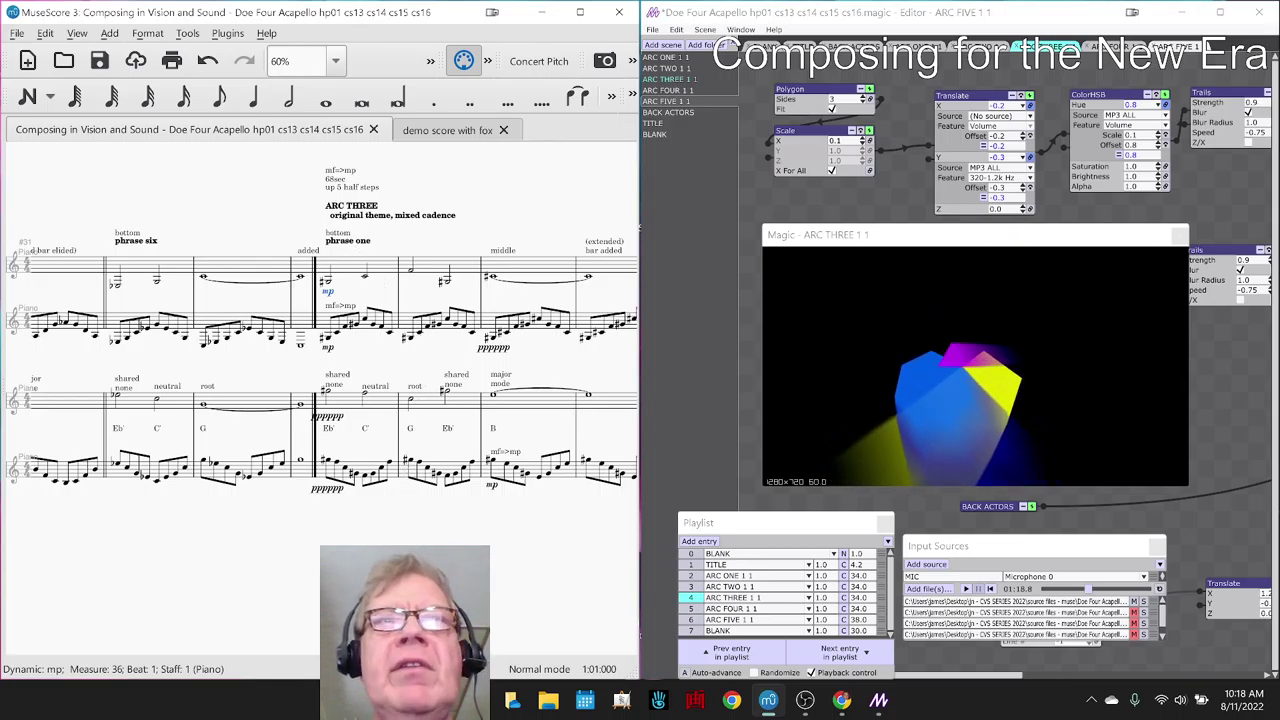
{"action": "scroll", "coordinate": [300, 588], "scroll_direction": "right", "scroll_amount": 8}
{"action": "scroll", "coordinate": [300, 588], "scroll_direction": "right", "scroll_amount": 10}
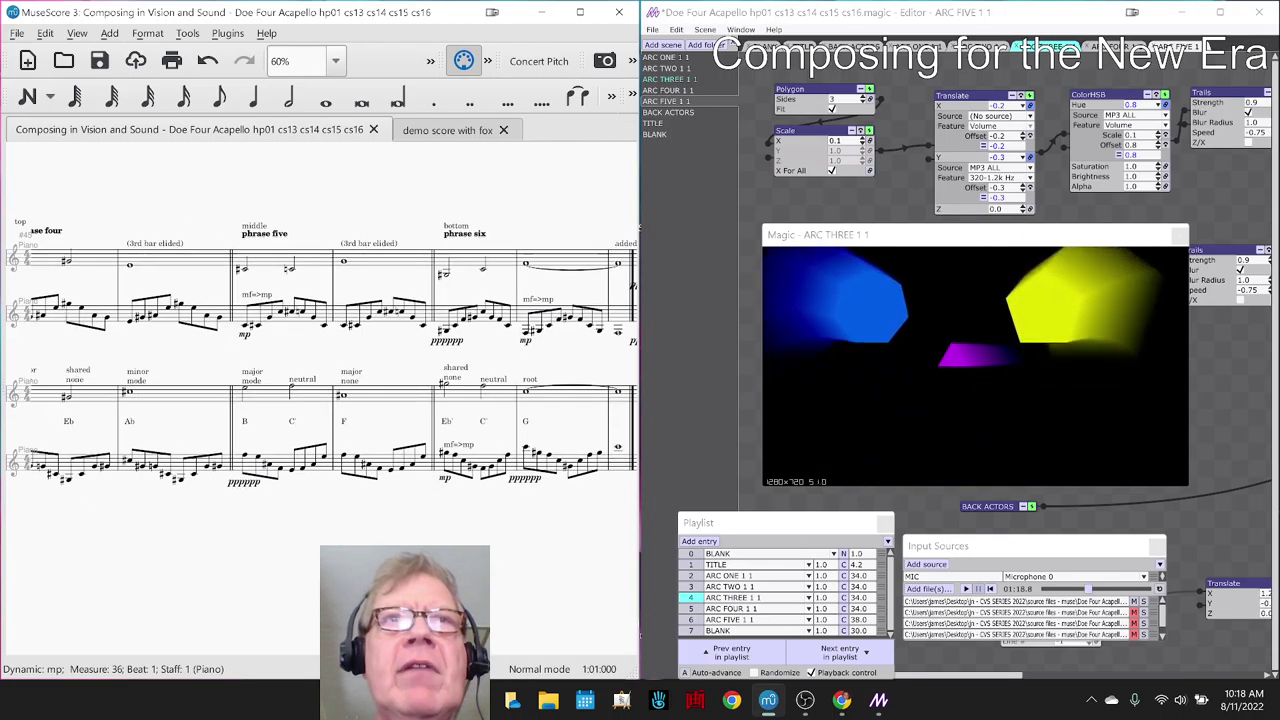
{"action": "scroll", "coordinate": [174, 217], "scroll_direction": "down", "scroll_amount": 1}
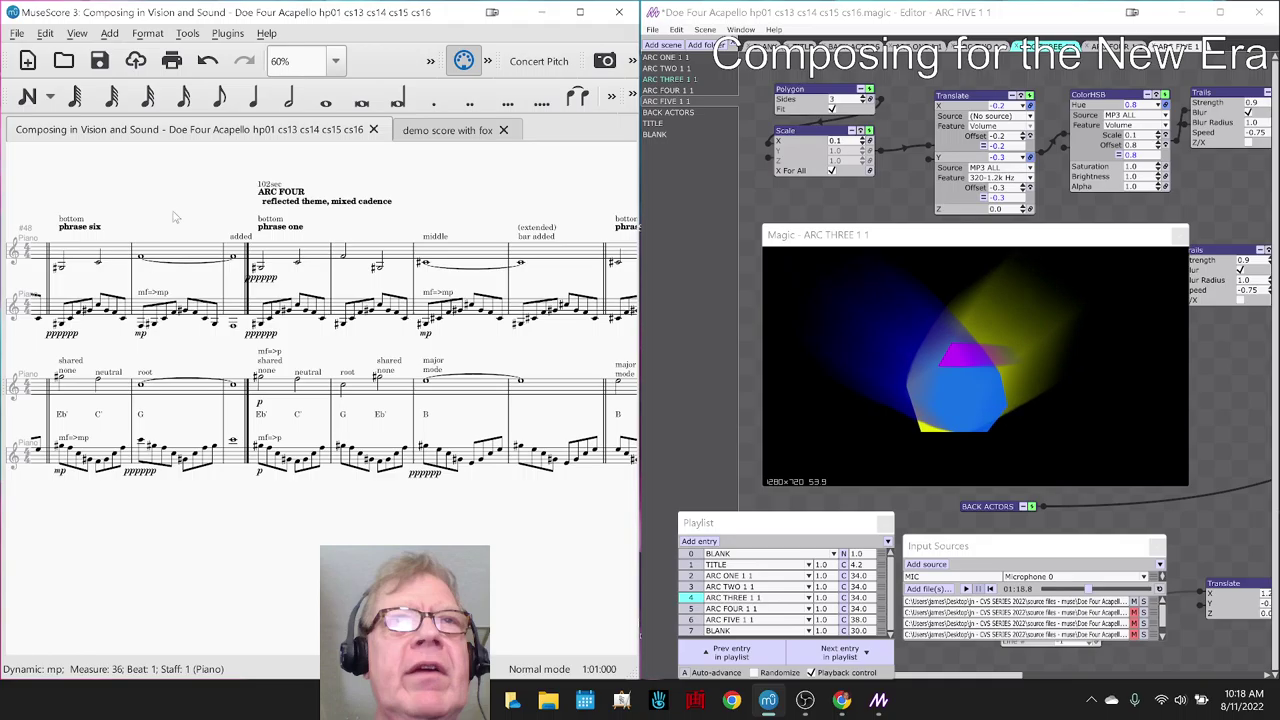
{"action": "scroll", "coordinate": [370, 513], "scroll_direction": "right", "scroll_amount": 10}
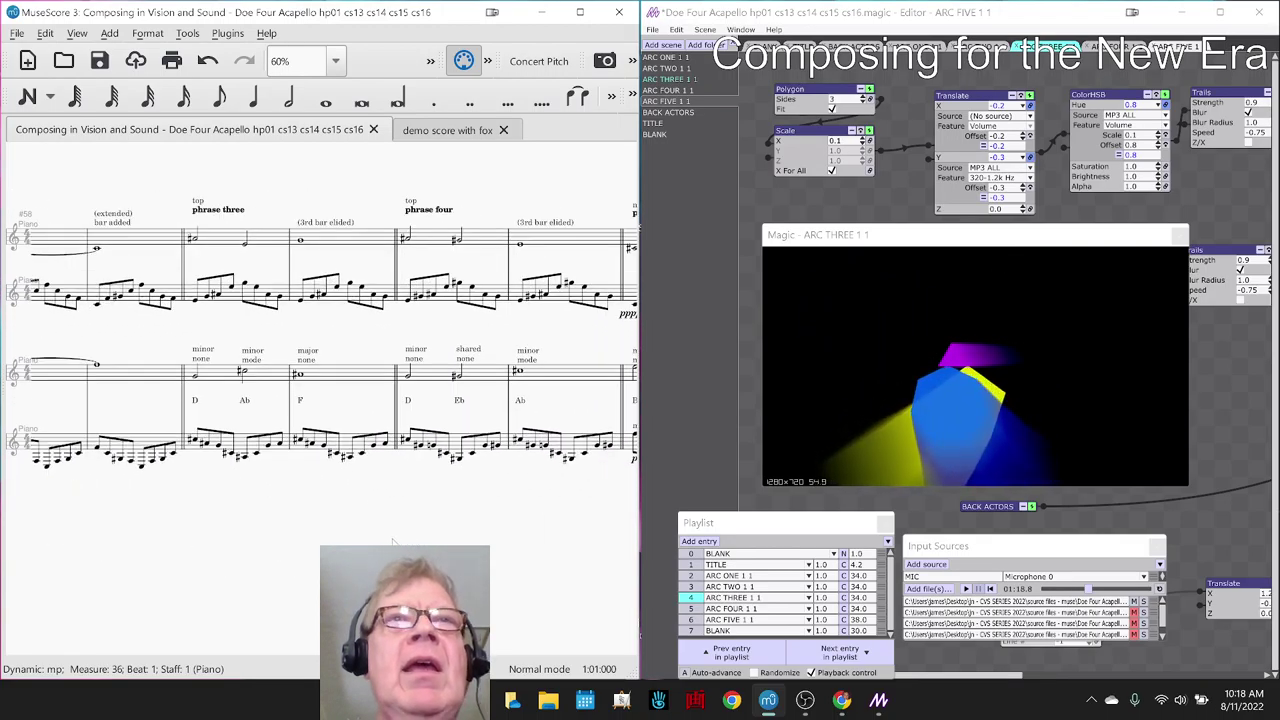
{"action": "scroll", "coordinate": [427, 536], "scroll_direction": "right", "scroll_amount": 10}
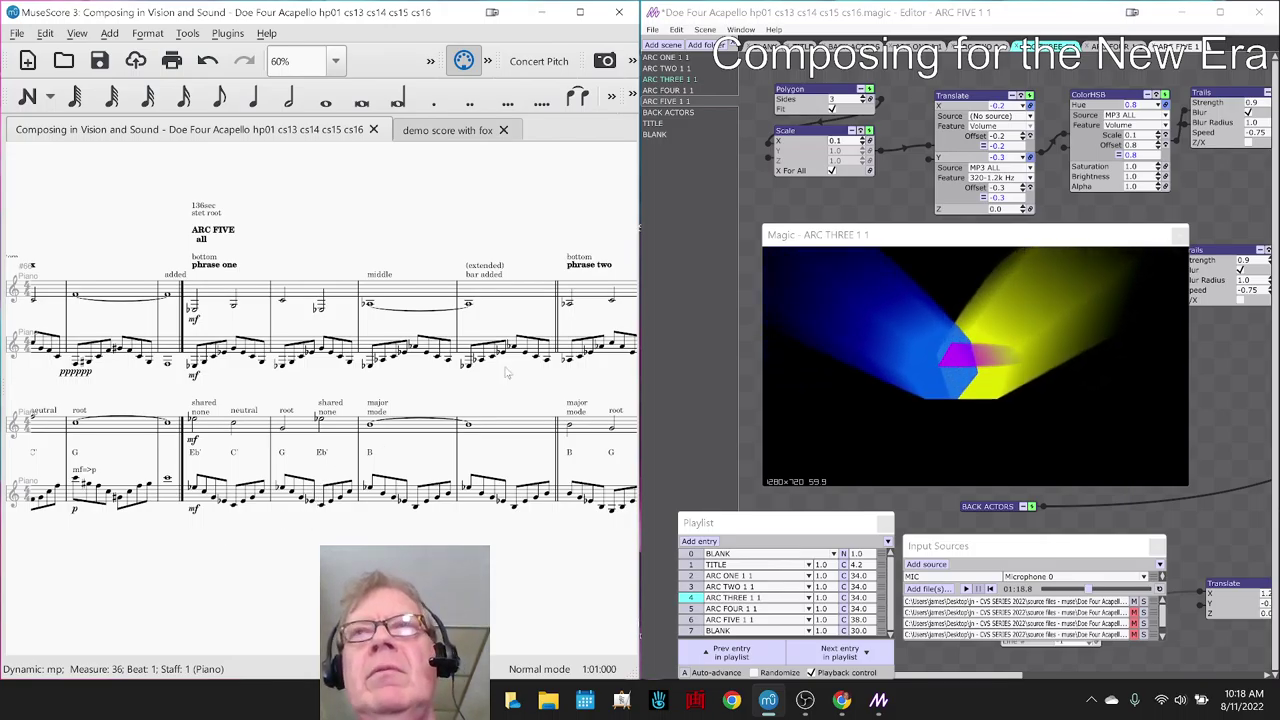
Step: Maximize Magic, move the preview off the node graph, and jump audio to 02:20
{"action": "left_click", "coordinate": [1220, 13]}
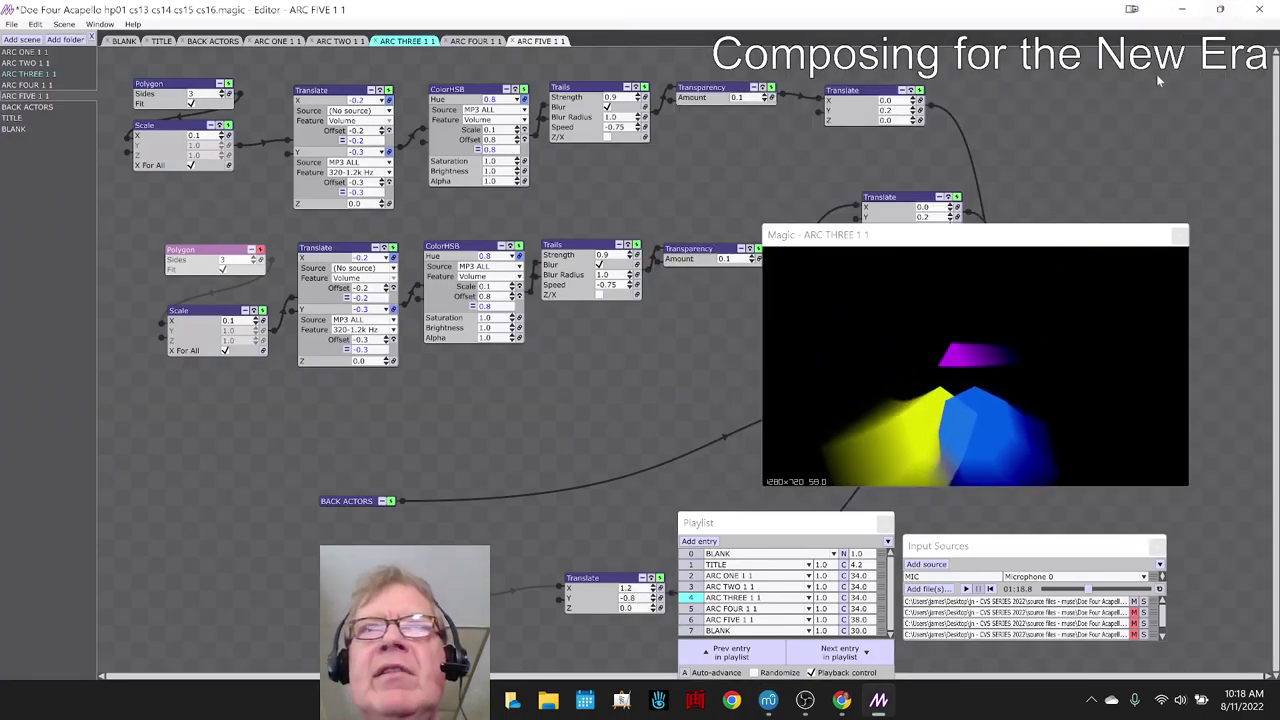
{"action": "left_click_drag", "start_coordinate": [940, 233], "coordinate": [578, 169]}
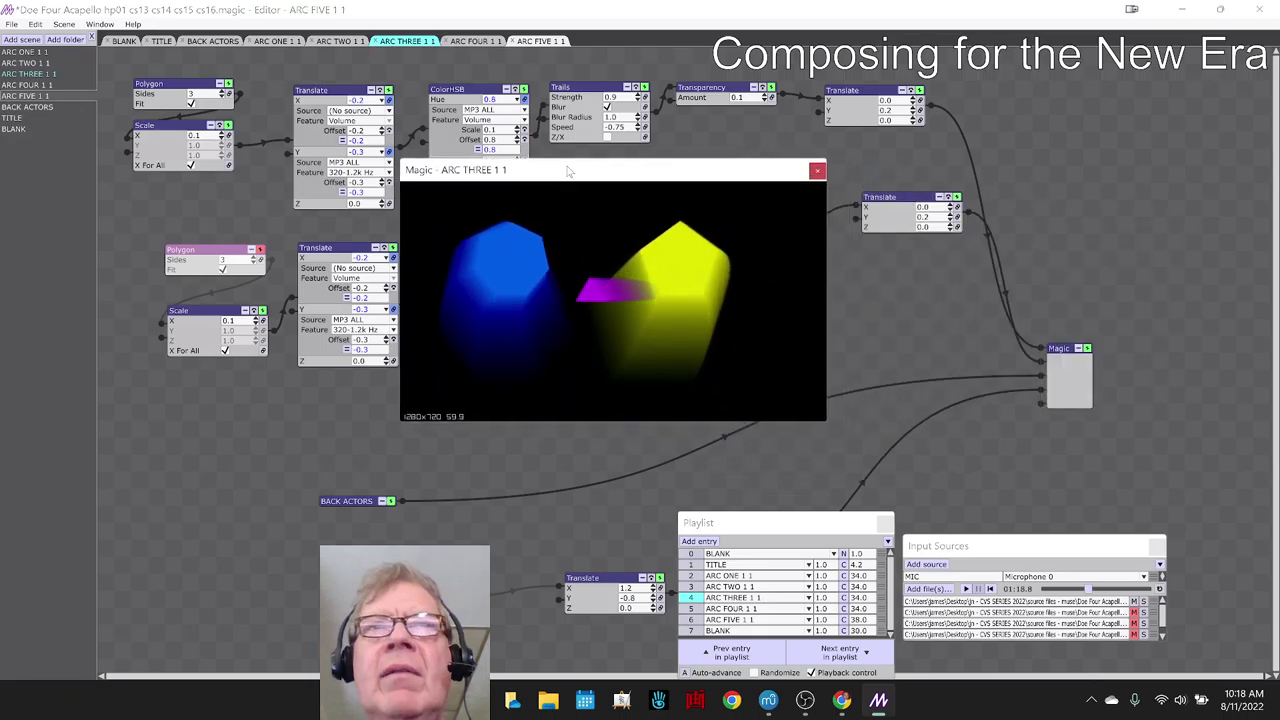
{"action": "left_click_drag", "start_coordinate": [1045, 589], "coordinate": [1114, 592]}
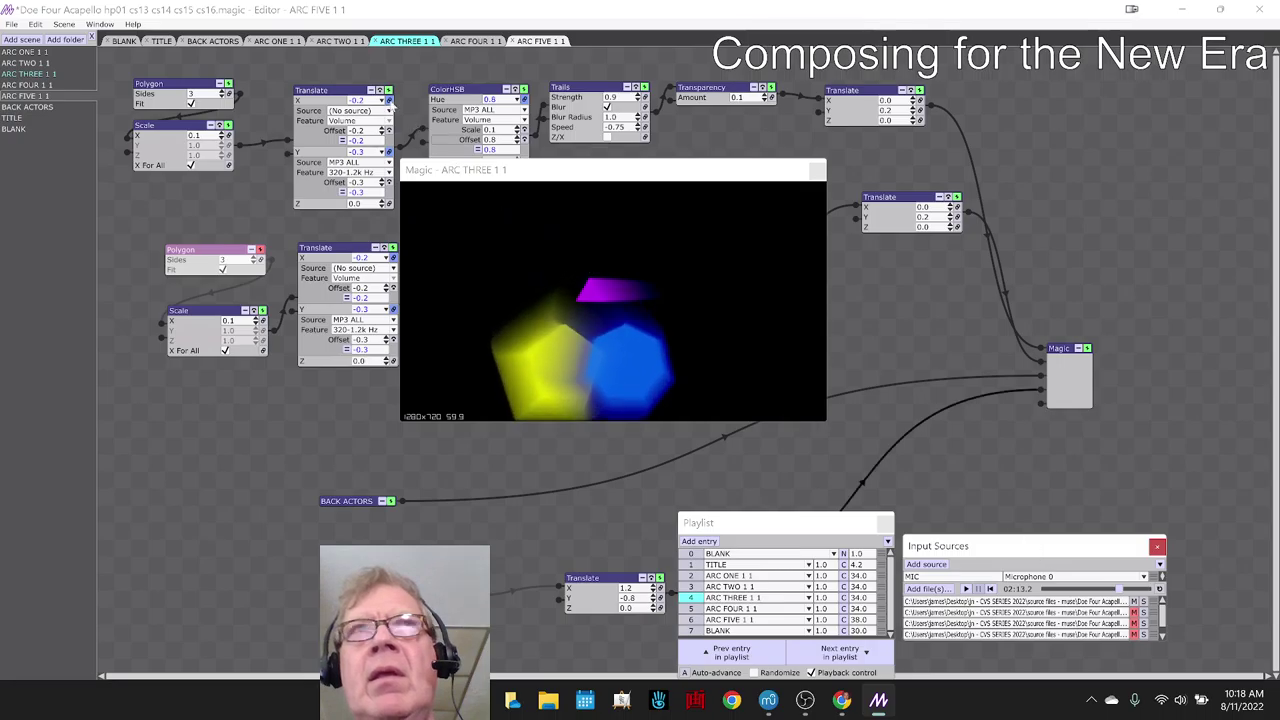
Step: Preview the ARC ONE through ARC FIVE scenes, finishing on ARC FIVE
{"action": "left_click", "coordinate": [262, 41]}
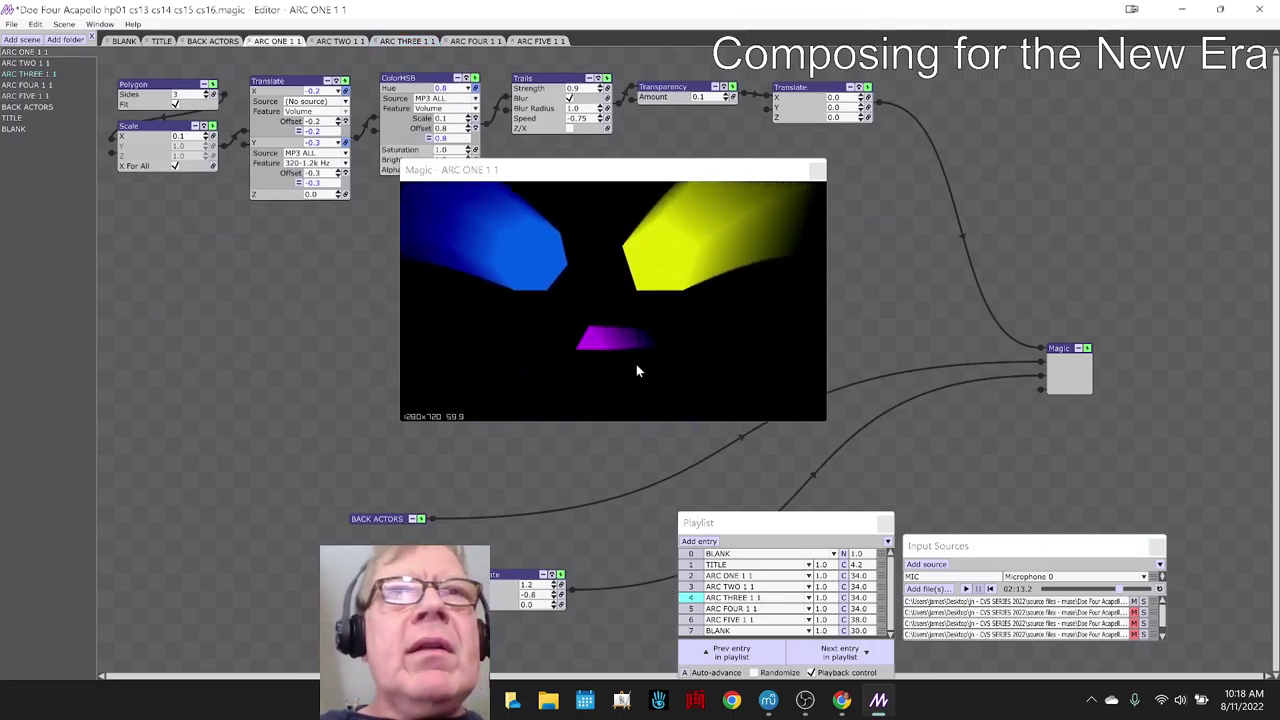
{"action": "key", "text": "ctrl+Tab"}
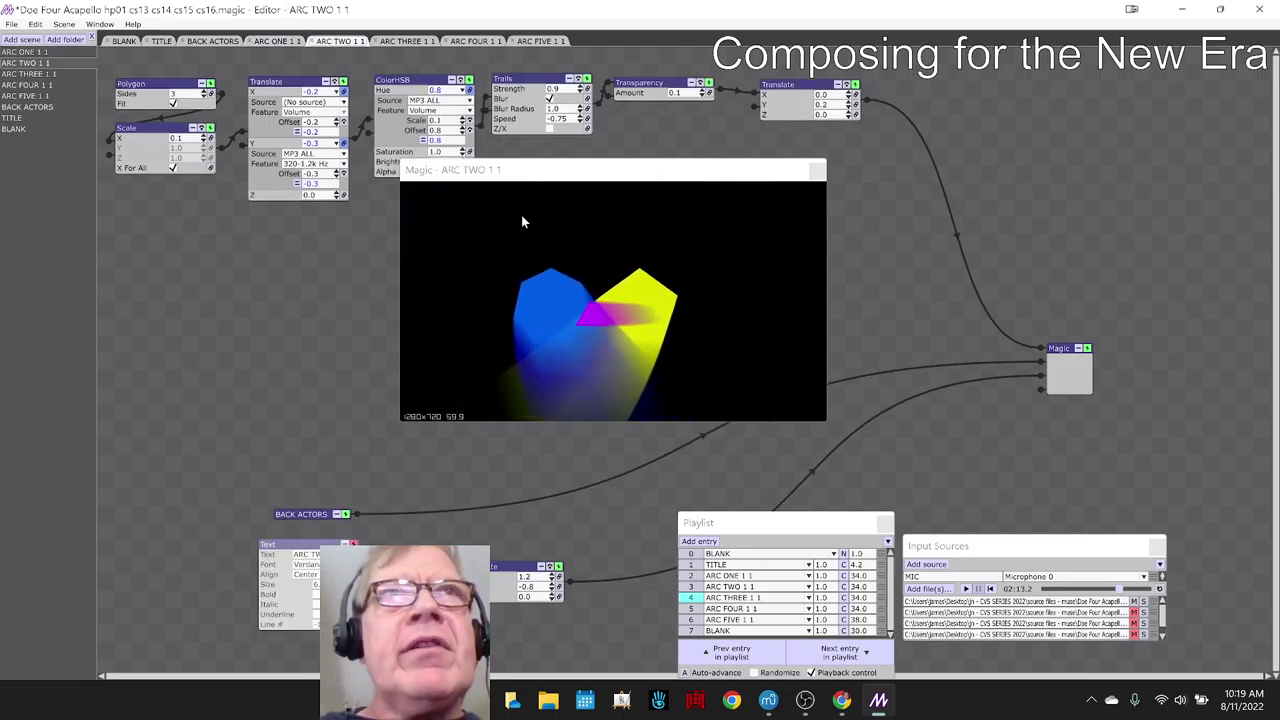
{"action": "left_click", "coordinate": [407, 43]}
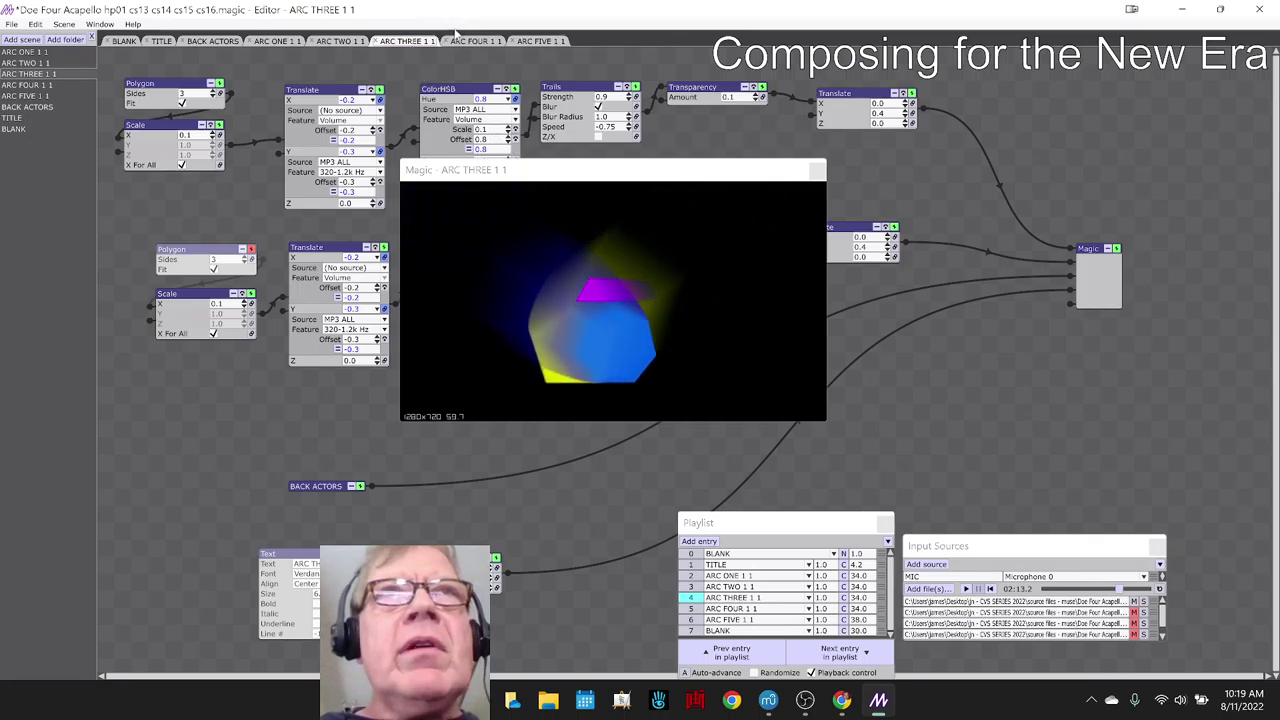
{"action": "left_click", "coordinate": [470, 42]}
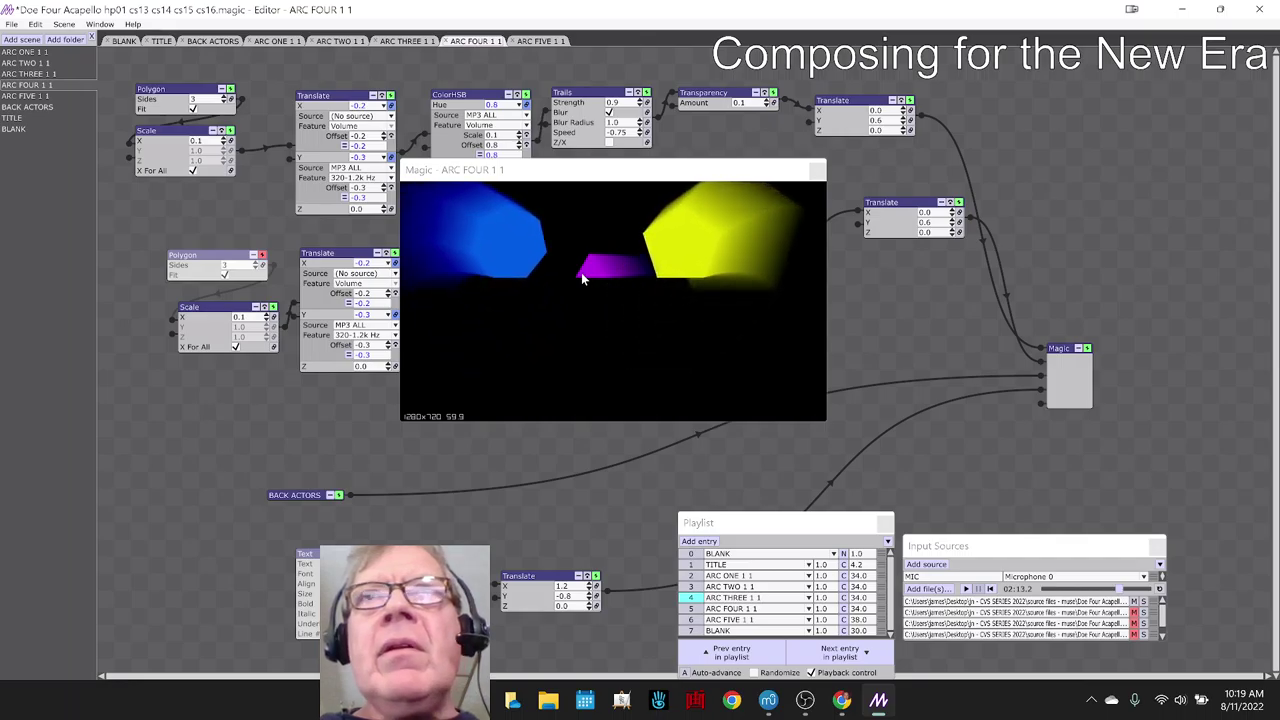
{"action": "left_click", "coordinate": [400, 42]}
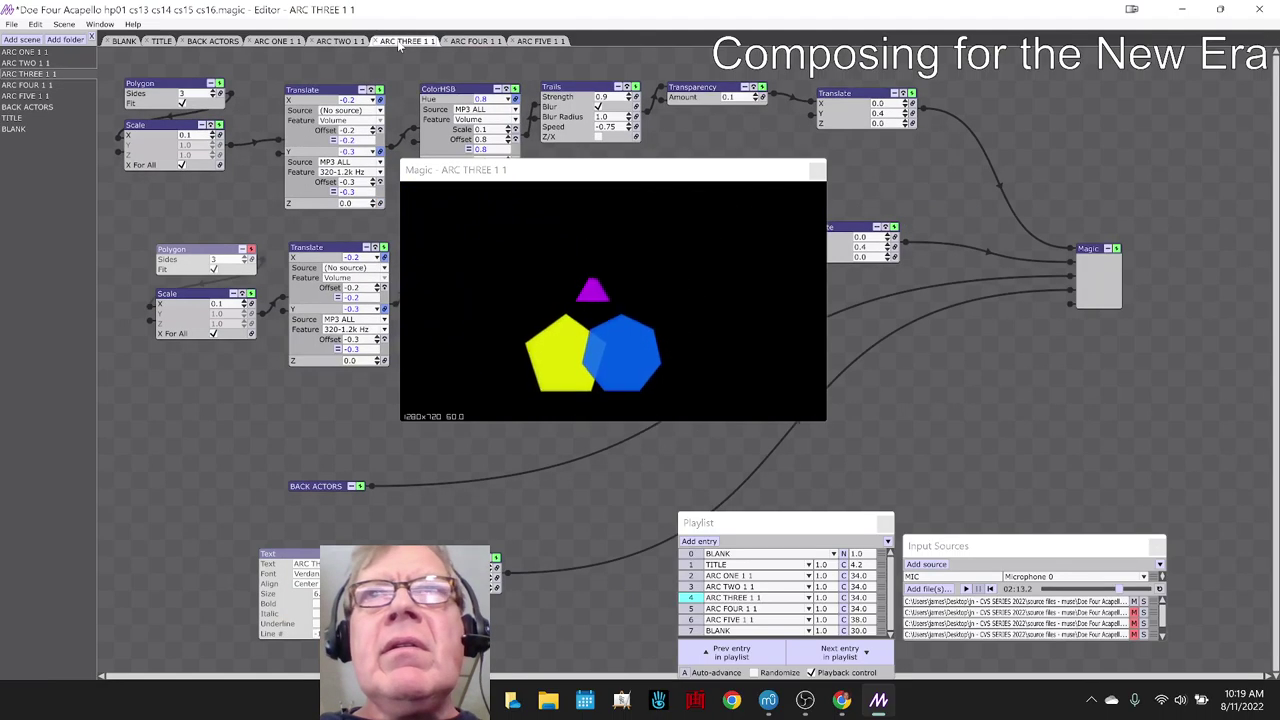
{"action": "left_click", "coordinate": [339, 42]}
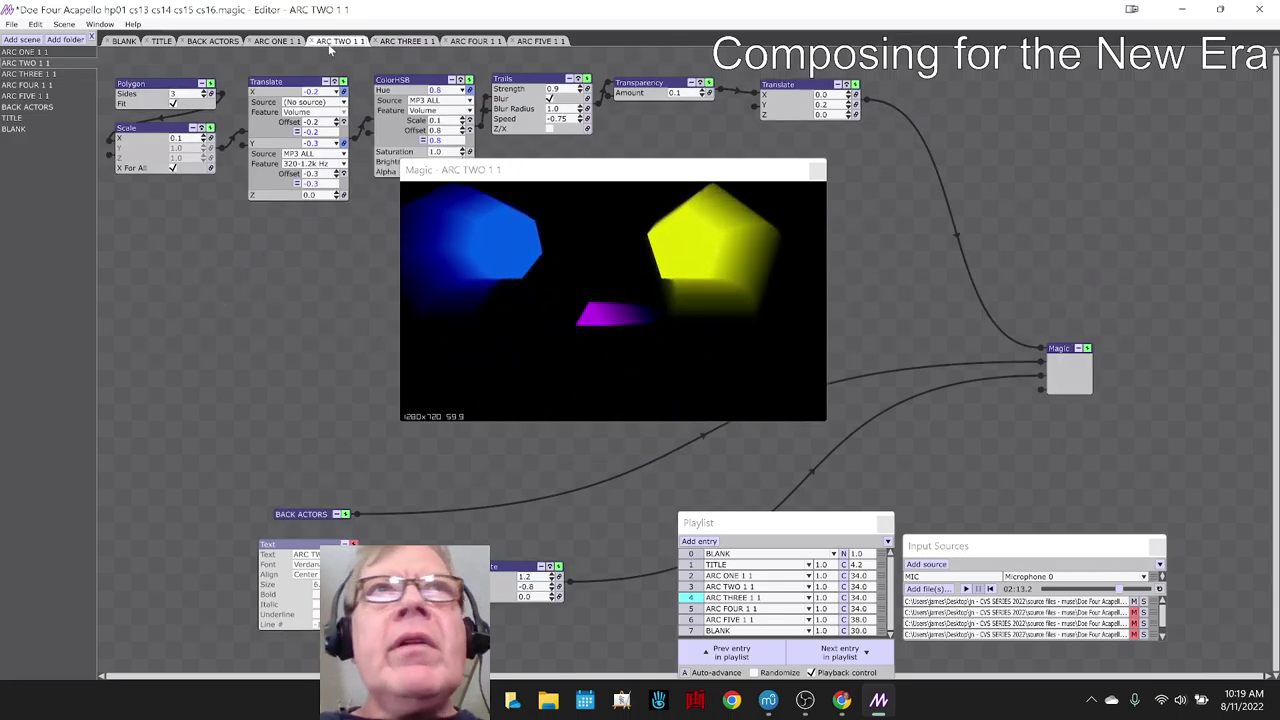
{"action": "left_click", "coordinate": [270, 42]}
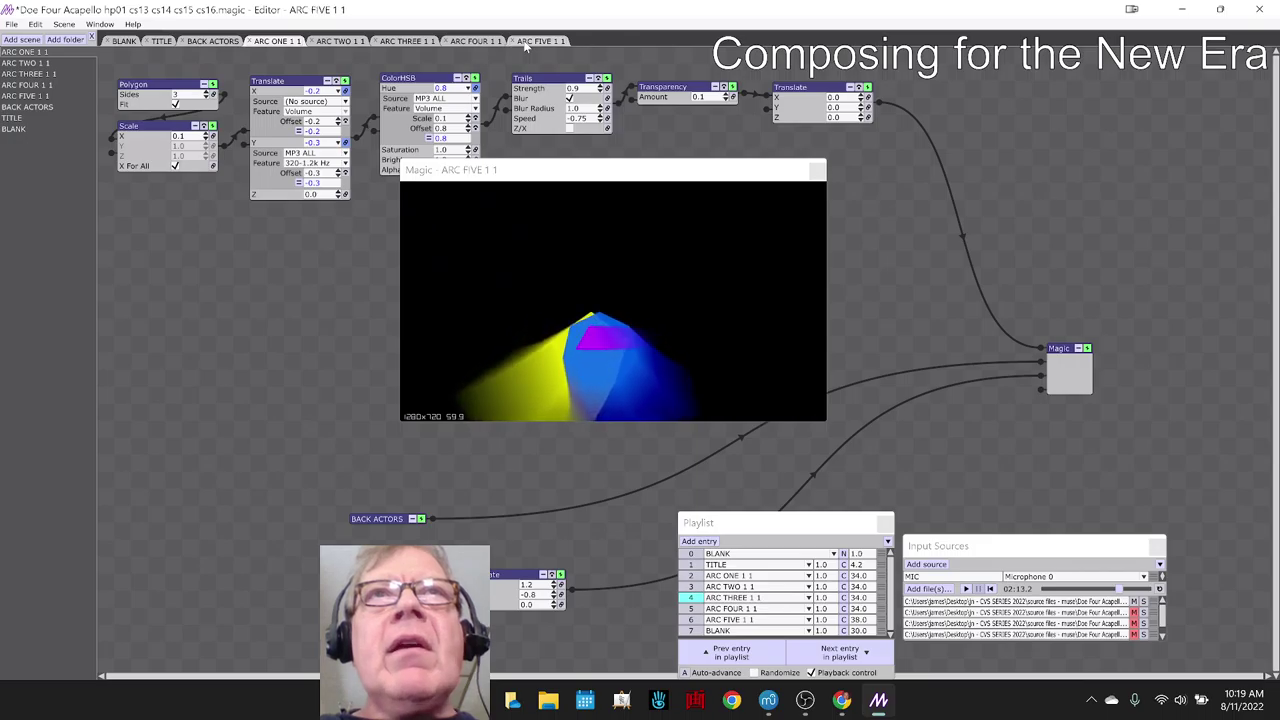
{"action": "left_click", "coordinate": [525, 43]}
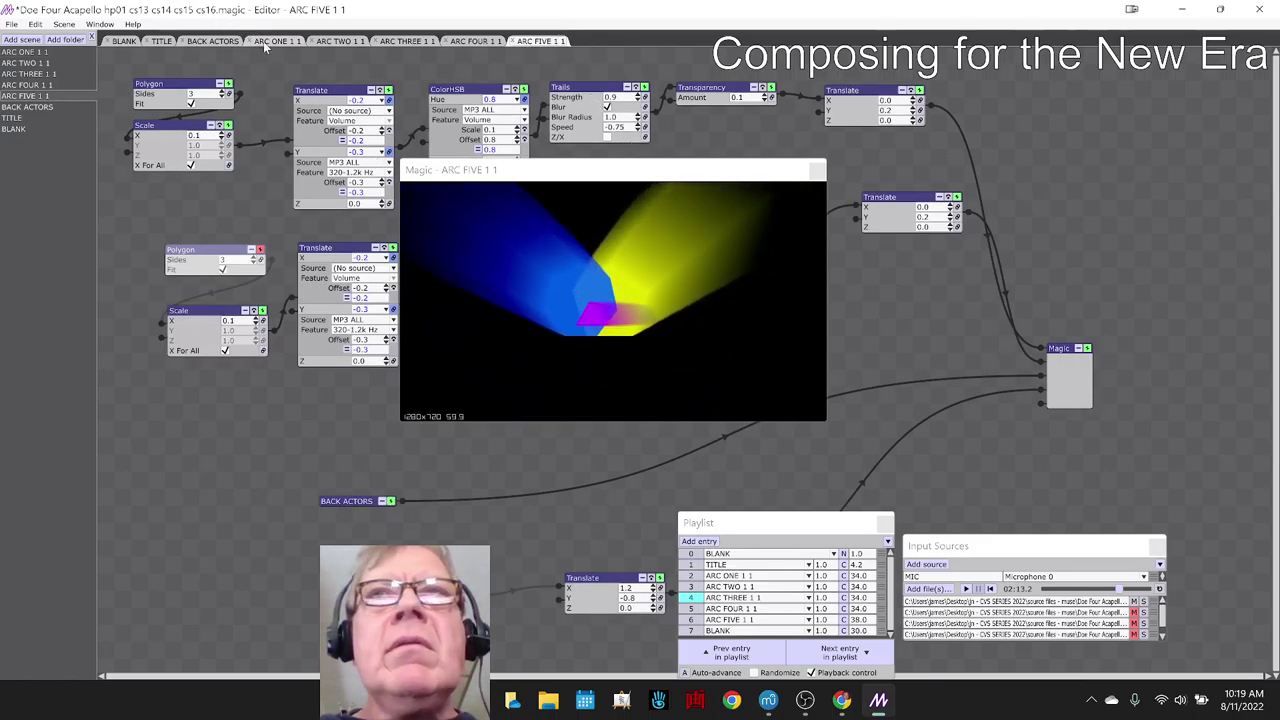
{"action": "left_click", "coordinate": [326, 42]}
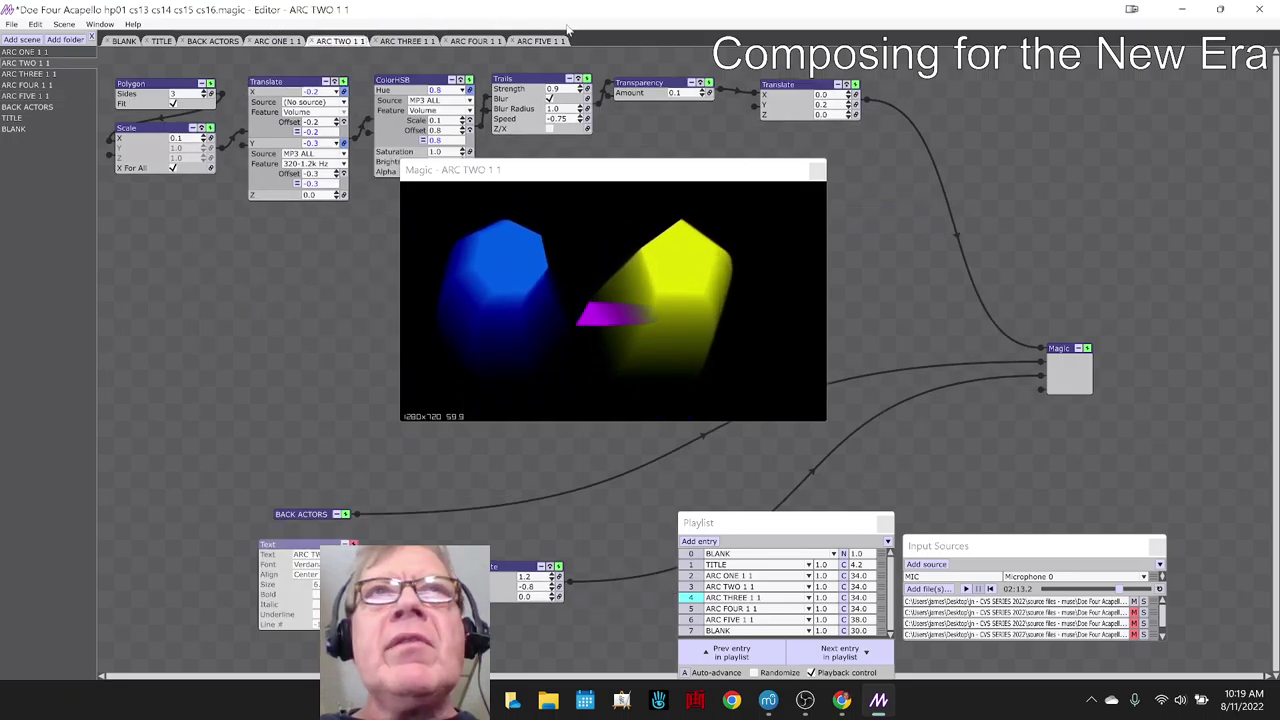
{"action": "left_click", "coordinate": [540, 41]}
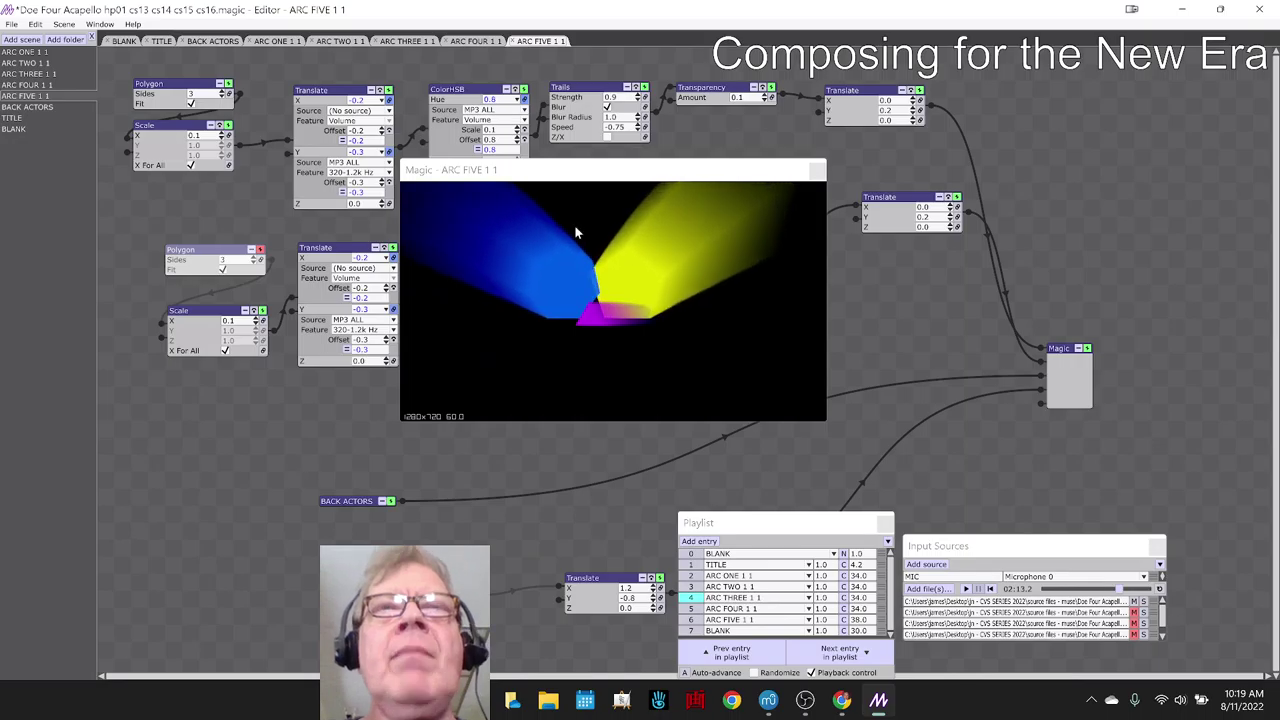
Step: Move the animation preview up near the top and rewind audio to about 01:53
{"action": "left_click_drag", "start_coordinate": [558, 182], "coordinate": [350, 197]}
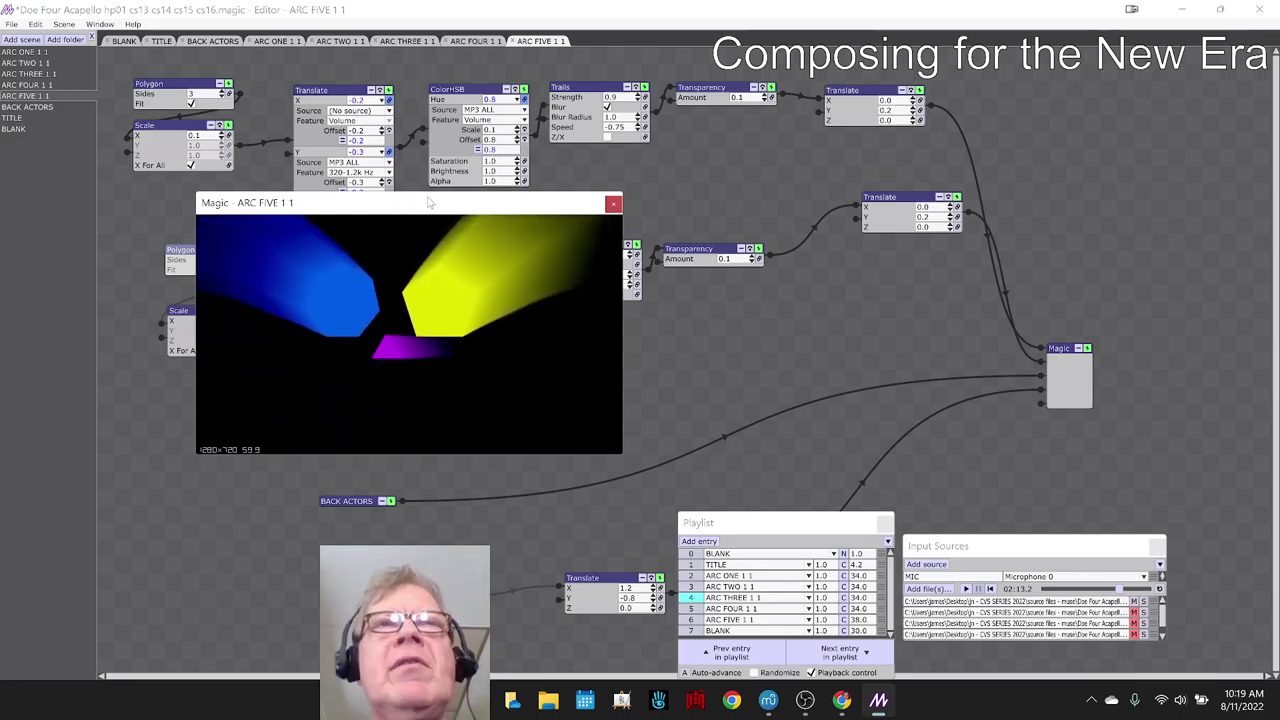
{"action": "left_click_drag", "start_coordinate": [428, 203], "coordinate": [561, 95]}
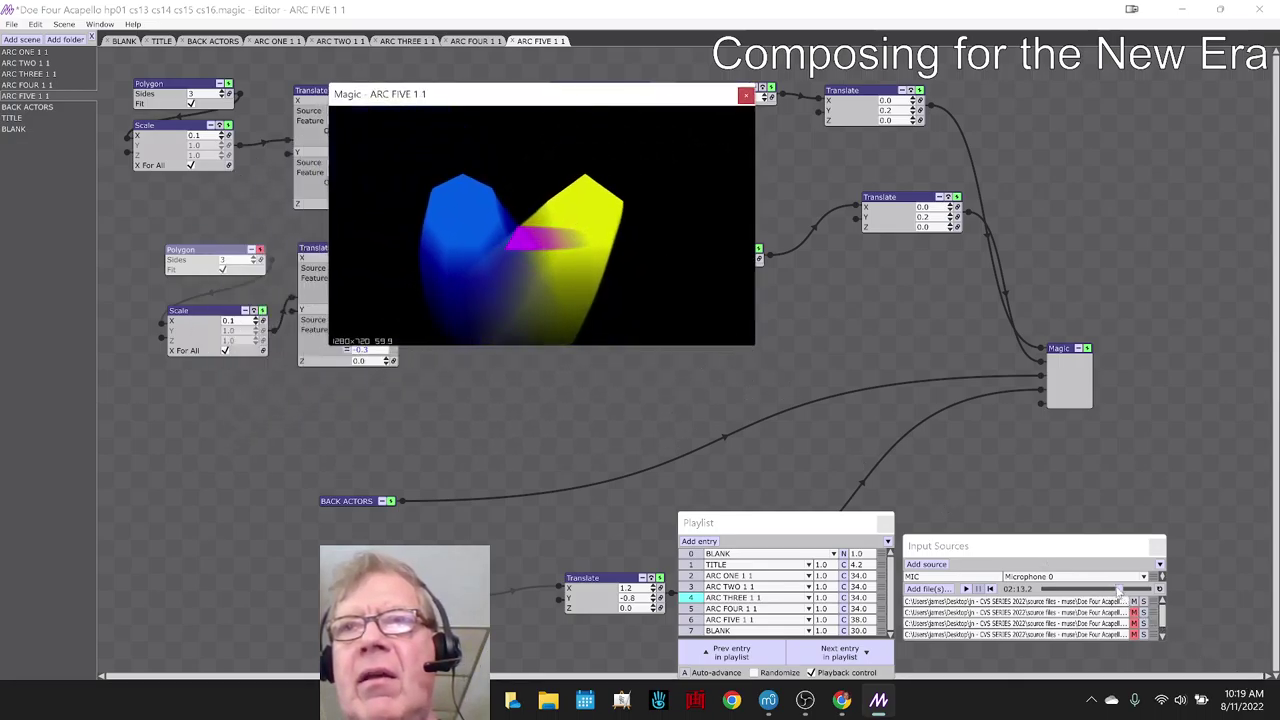
{"action": "left_click", "coordinate": [1107, 589]}
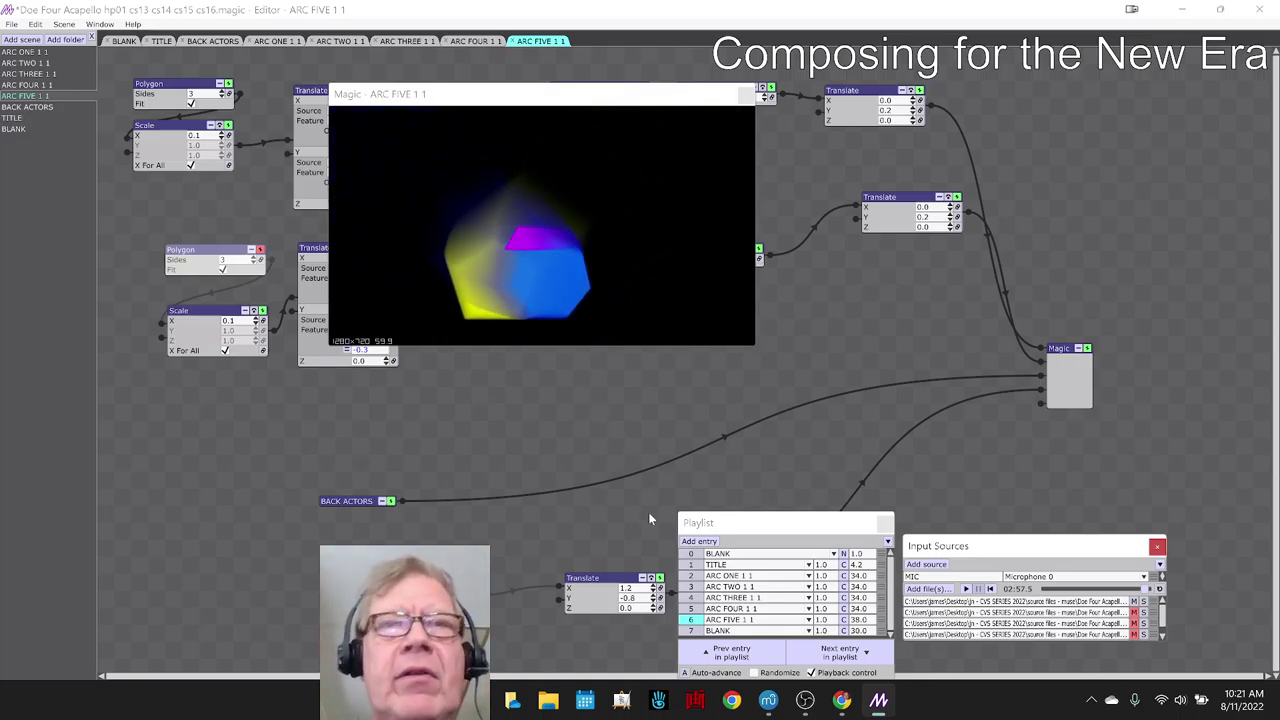
Step: Enter 'tbd' in cell B32 under Ideas Next Time and step down to B37
{"action": "left_click", "coordinate": [842, 700]}
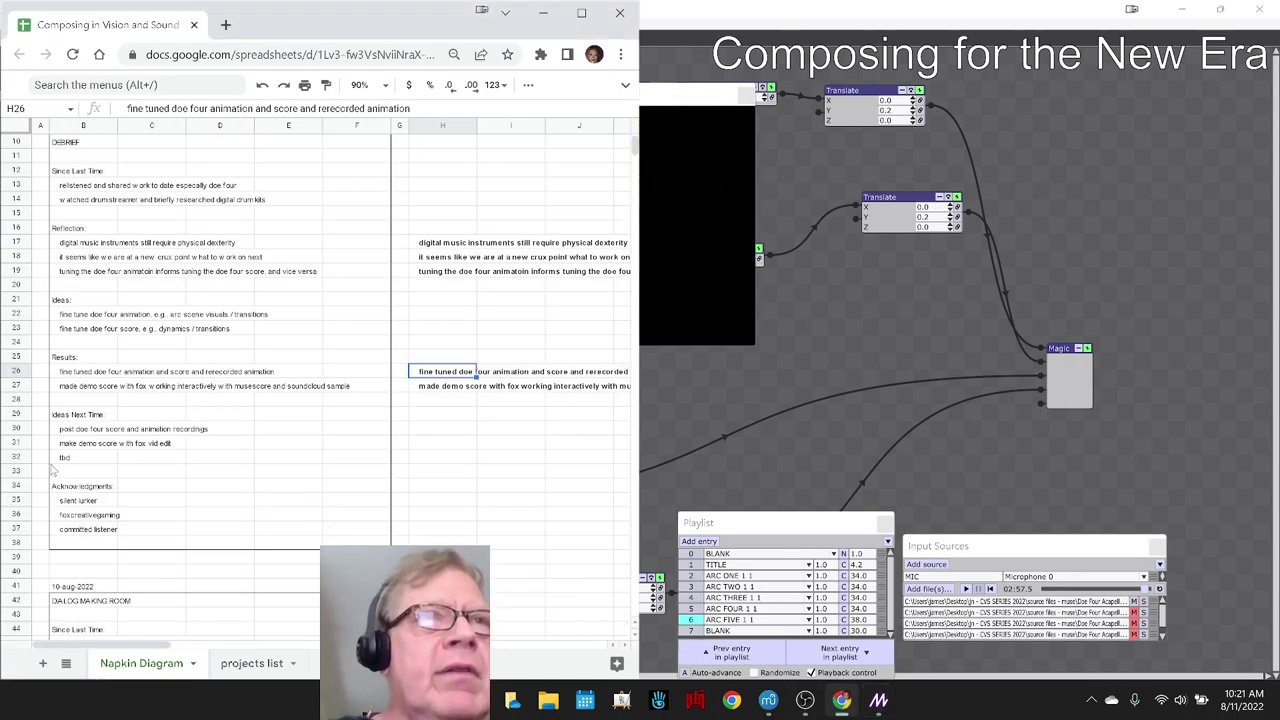
{"action": "left_click", "coordinate": [57, 432]}
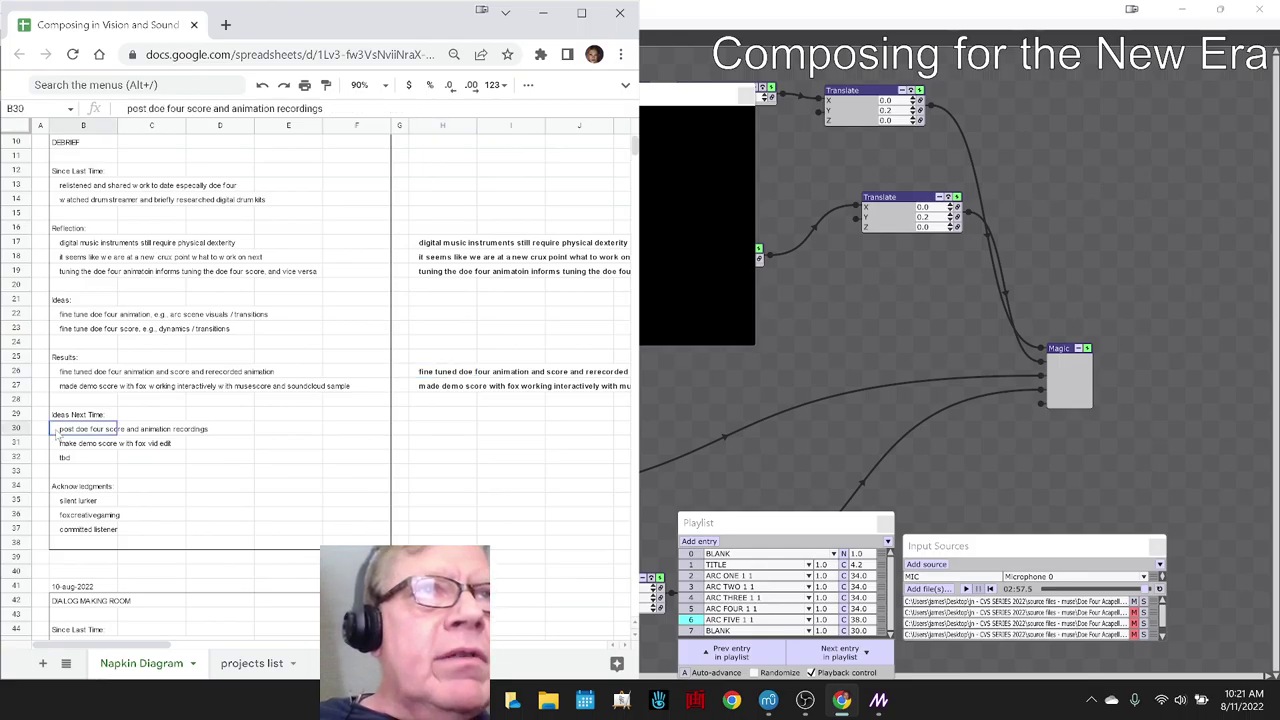
{"action": "left_click", "coordinate": [64, 446]}
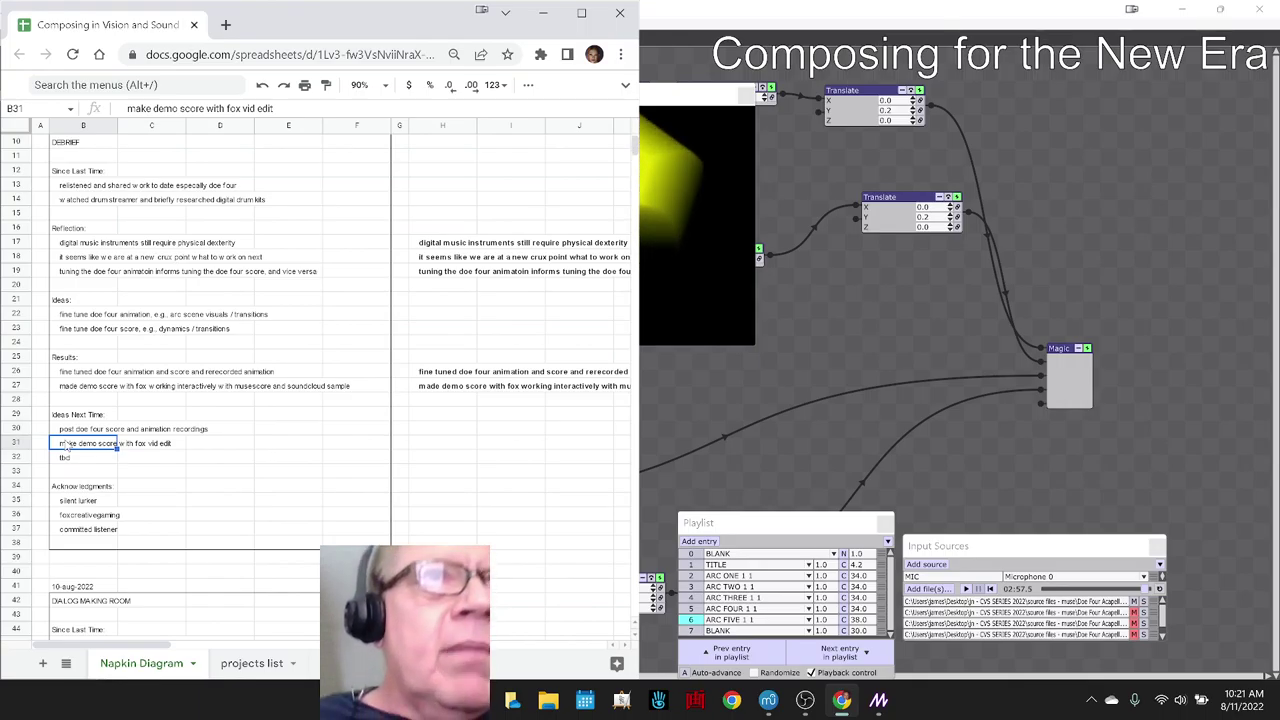
{"action": "left_click", "coordinate": [64, 457]}
{"action": "type", "text": "tbd"}
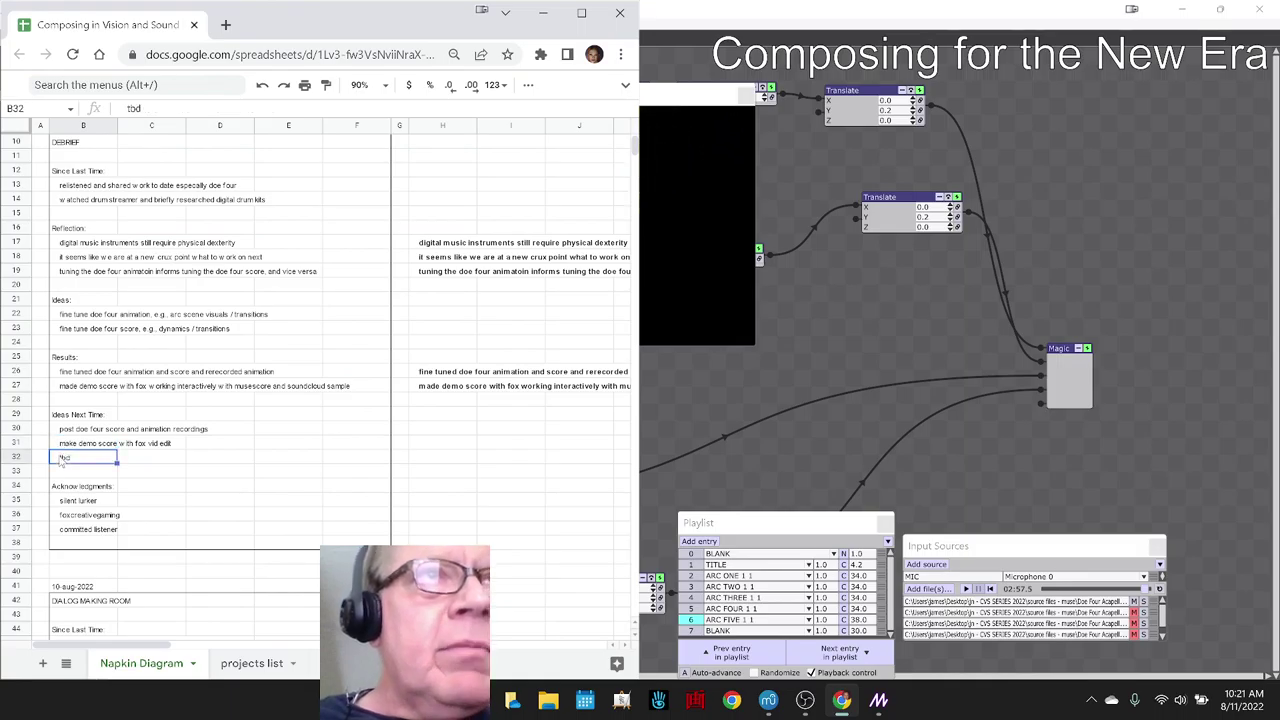
{"action": "left_click", "coordinate": [62, 517]}
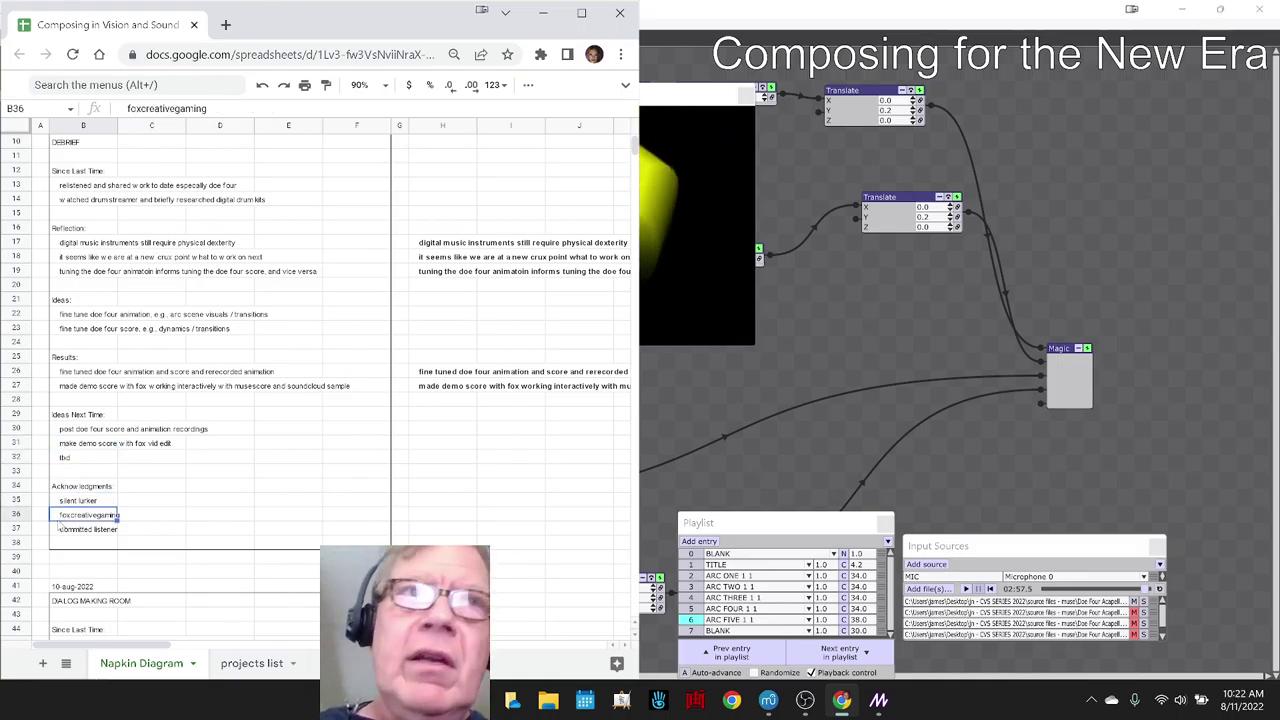
{"action": "left_click", "coordinate": [69, 532]}
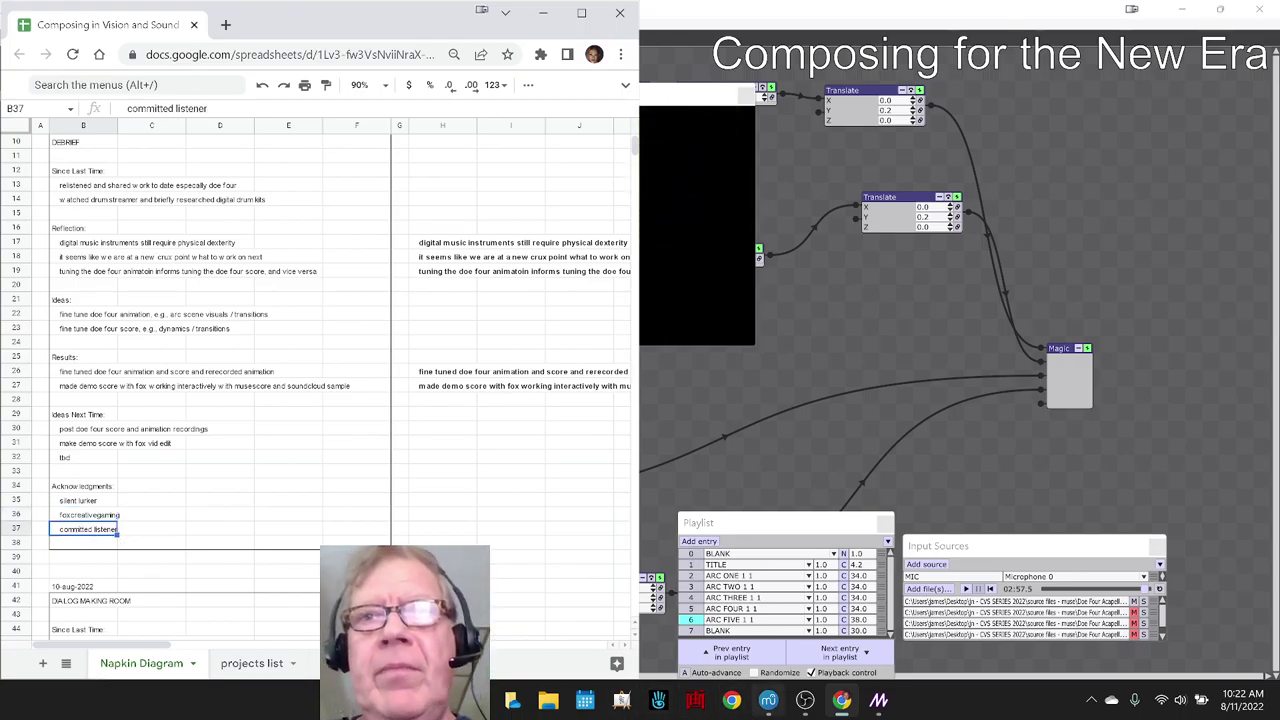
Step: Bring OBS Studio forward, showing the debrief stream title in its info panel
{"action": "left_click", "coordinate": [805, 700]}
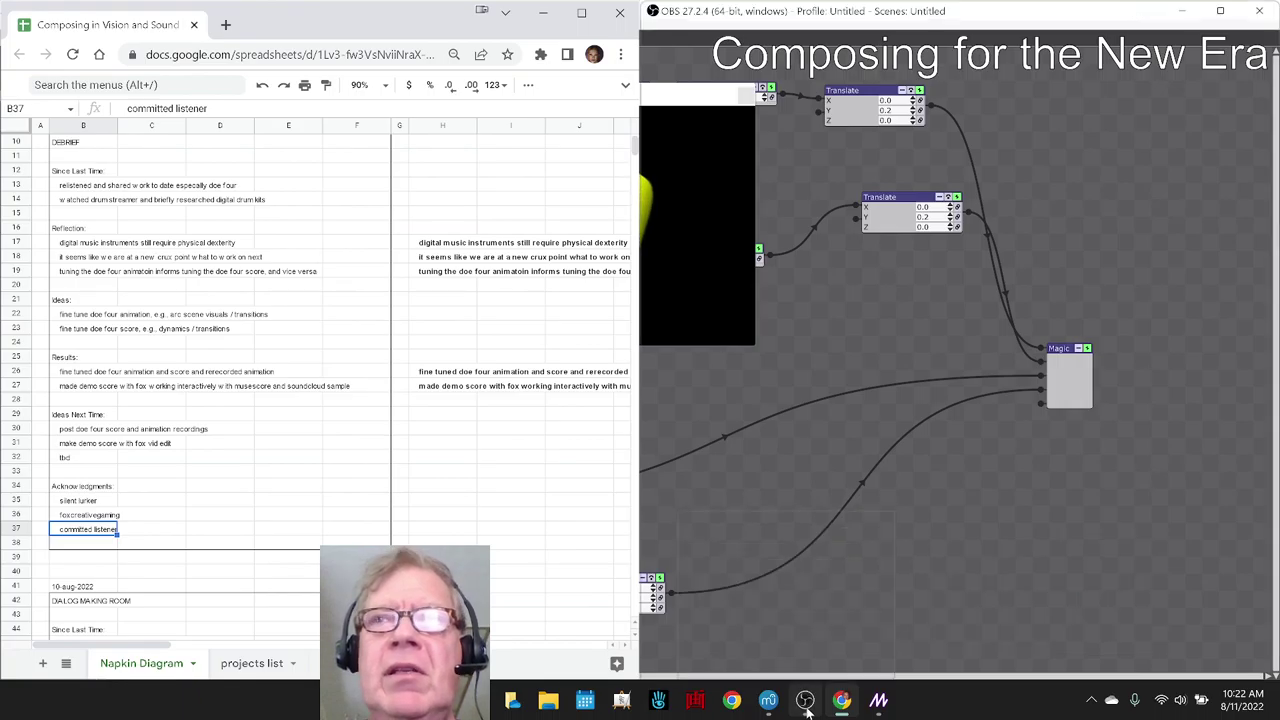